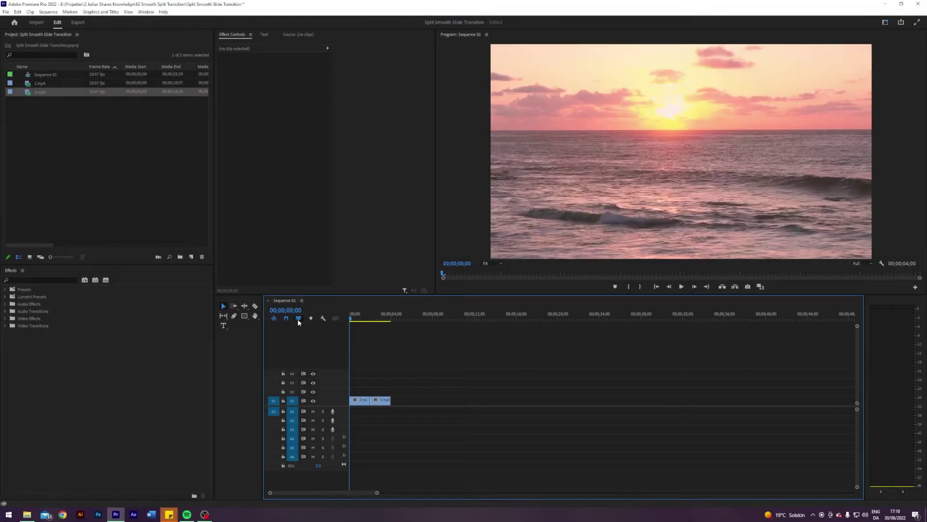
# Step: Play through the sequence, then move the surfer clip from V1 up to V2, keeping its start at 00;00;02;00
pyautogui.press('space')
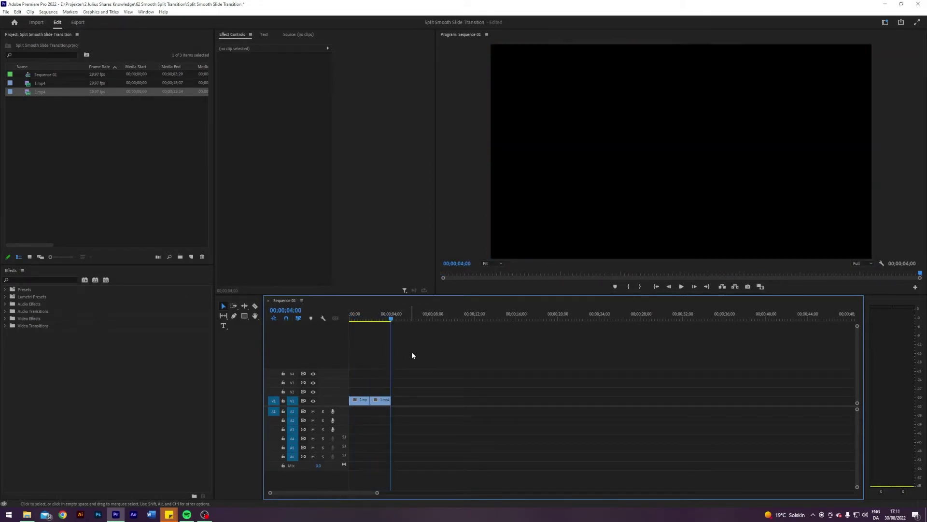
pyautogui.click(362, 320)
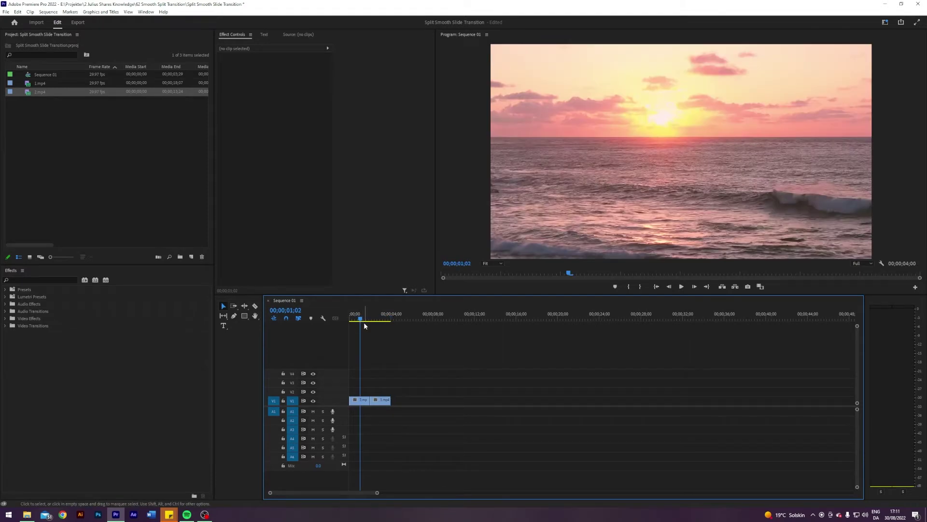
pyautogui.press('shift')
pyautogui.press('Down')
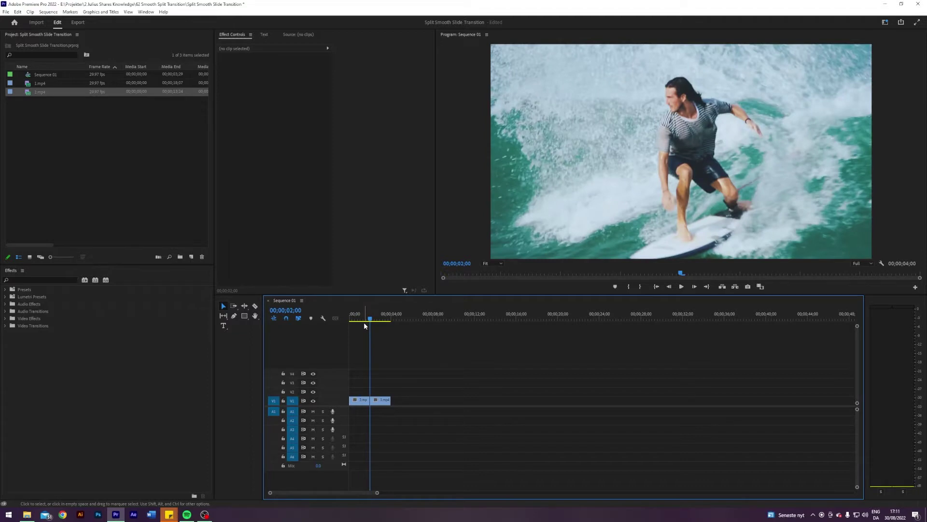
pyautogui.moveTo(382, 400); pyautogui.dragTo(387, 379)
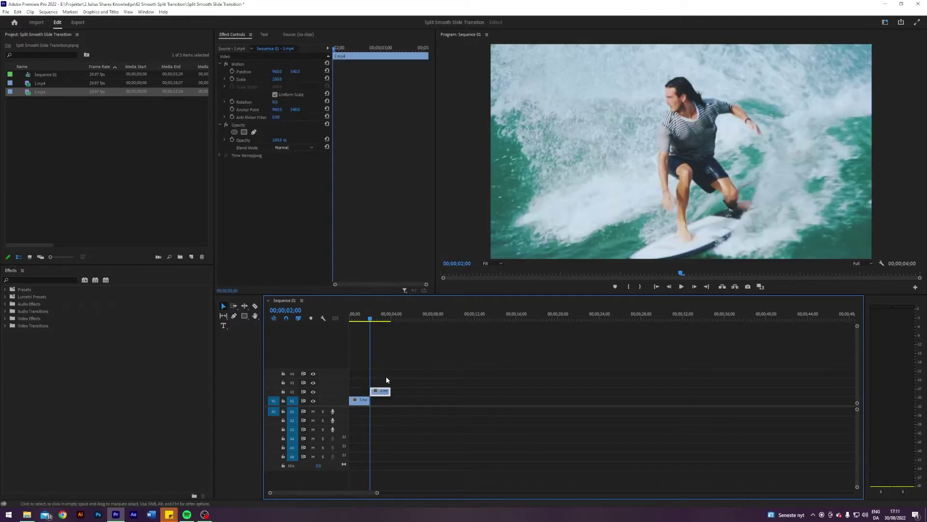
pyautogui.click(385, 380)
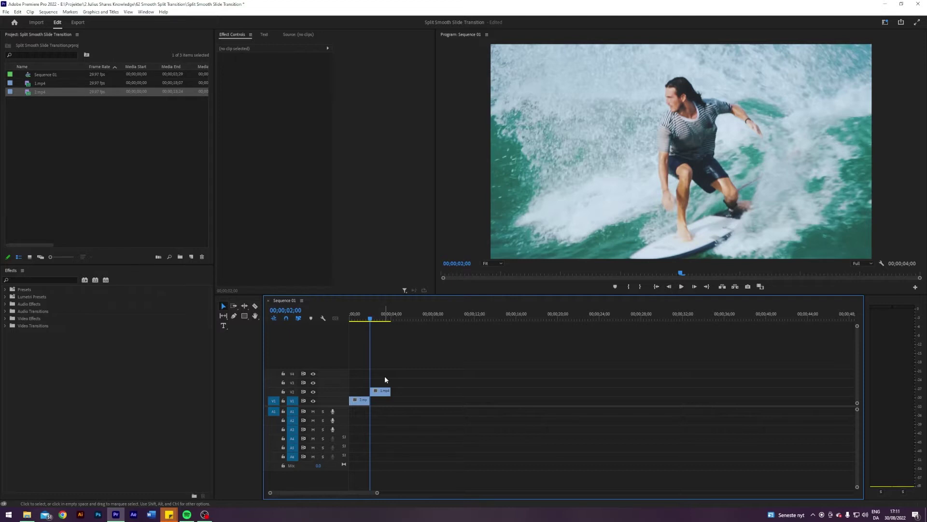
# Step: Shift the surfer clip on V2 earlier so it starts at 00;00;01;04 and overlaps the sunset clip
pyautogui.press('shift')
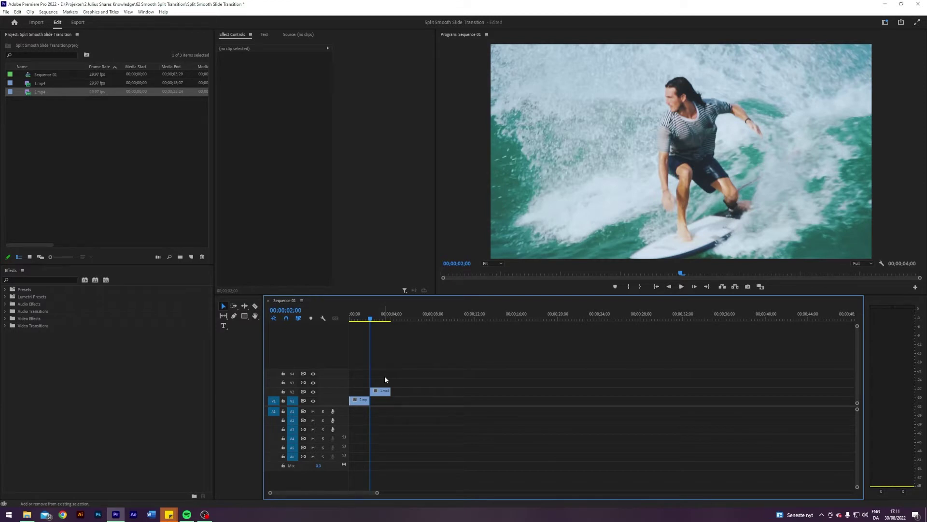
pyautogui.hotkey('shift', 'Left')
pyautogui.hotkey('shift', 'Left')
pyautogui.hotkey('shift', 'Left')
pyautogui.hotkey('shift', 'Left')
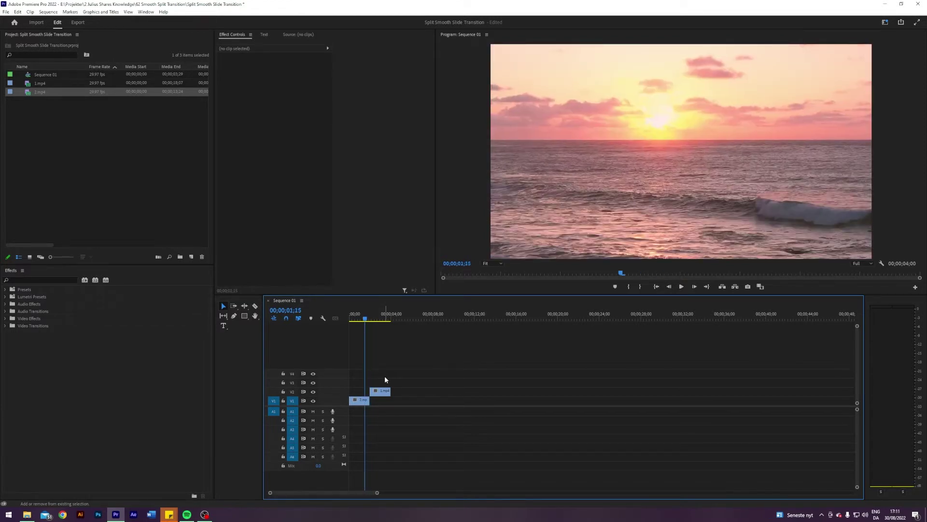
pyautogui.hotkey('shift', 'Left')
pyautogui.press('Left')
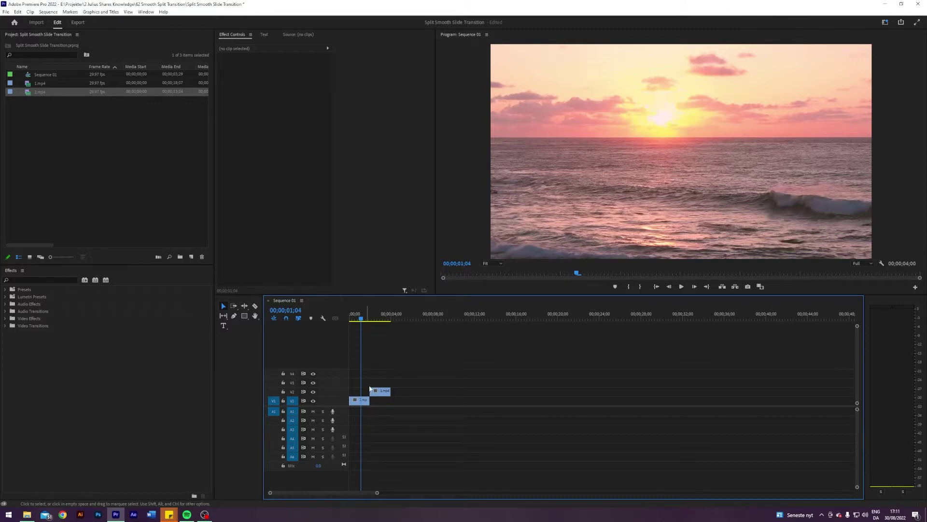
pyautogui.click(381, 394)
pyautogui.moveTo(381, 395); pyautogui.dragTo(375, 394)
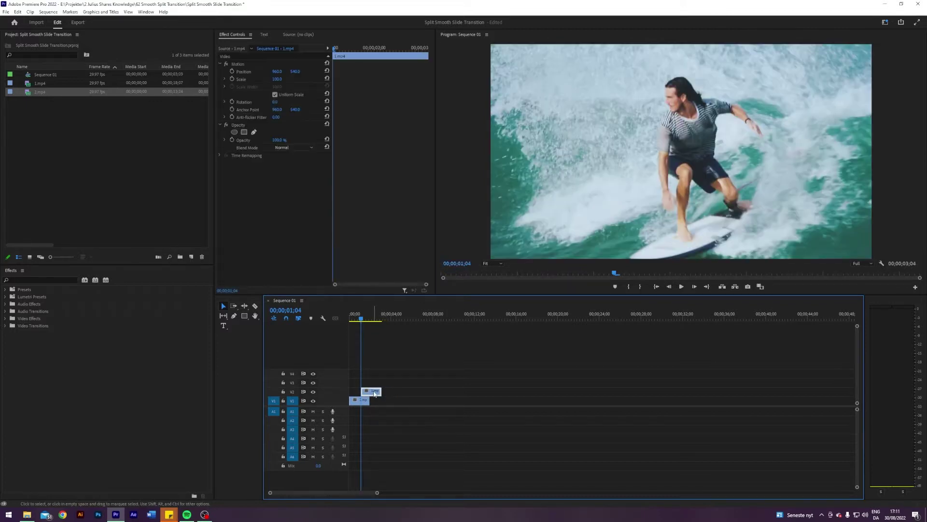
pyautogui.click(383, 376)
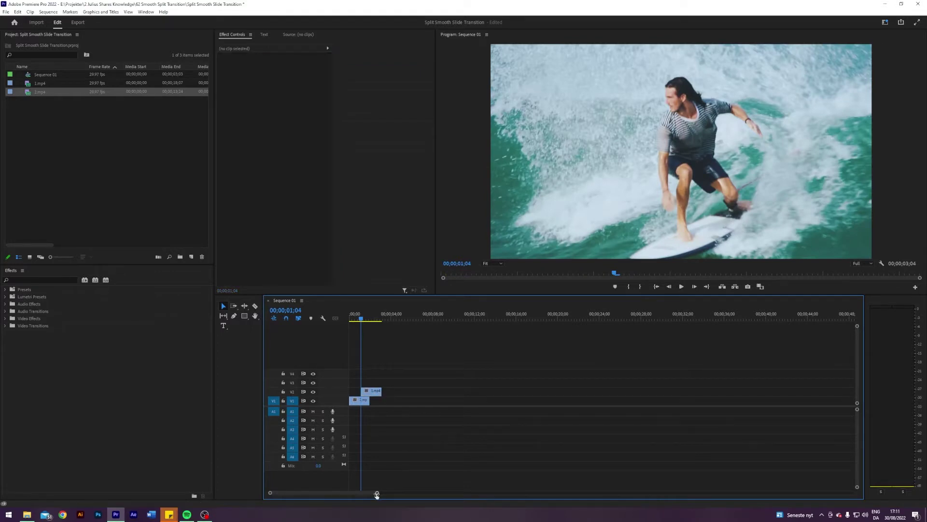
# Step: Apply the Crop video effect to the surfer clip on V2
pyautogui.moveTo(377, 493); pyautogui.dragTo(333, 494)
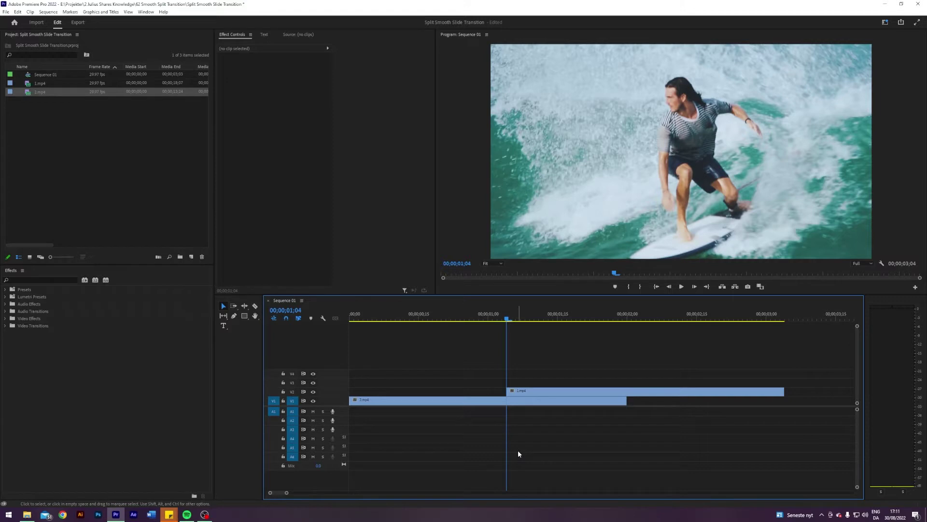
pyautogui.click(5, 319)
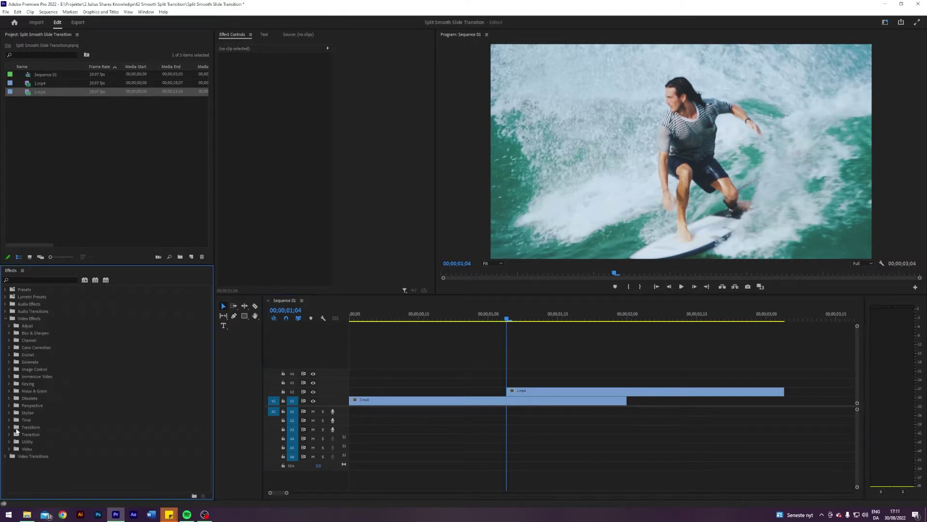
pyautogui.click(16, 428)
pyautogui.scroll(-1, 82, 430)
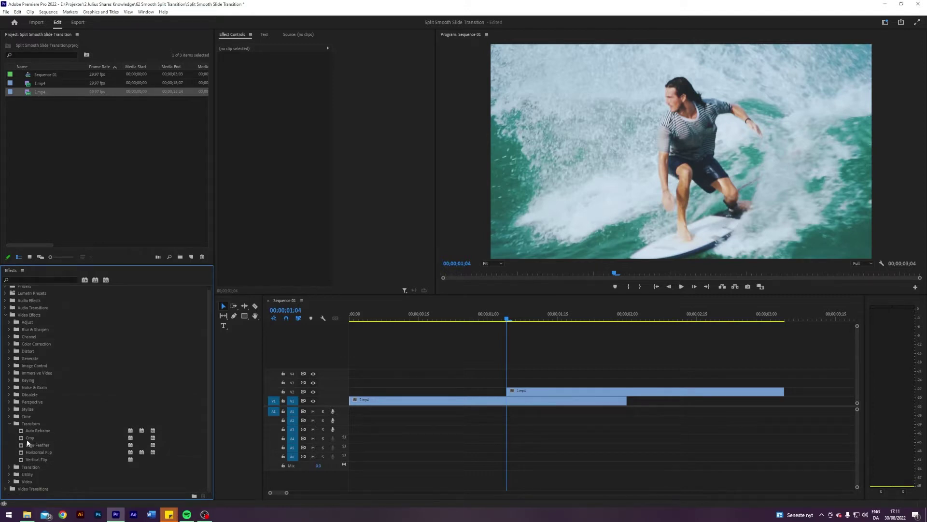
pyautogui.moveTo(27, 439); pyautogui.dragTo(546, 393)
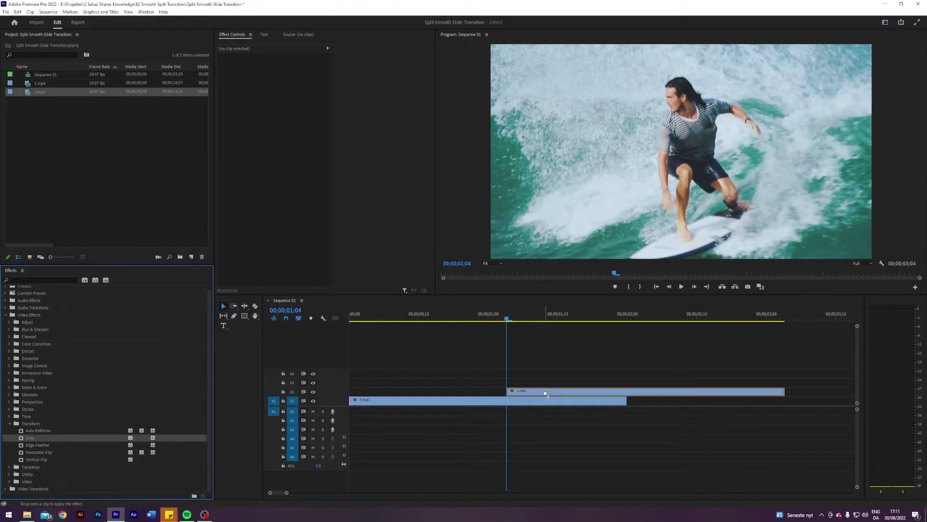
pyautogui.moveTo(545, 394); pyautogui.dragTo(546, 394)
# Step: With the playhead at 00;00;01;06, set the V2 surfer clip's bottom crop to 66%
pyautogui.click(516, 318)
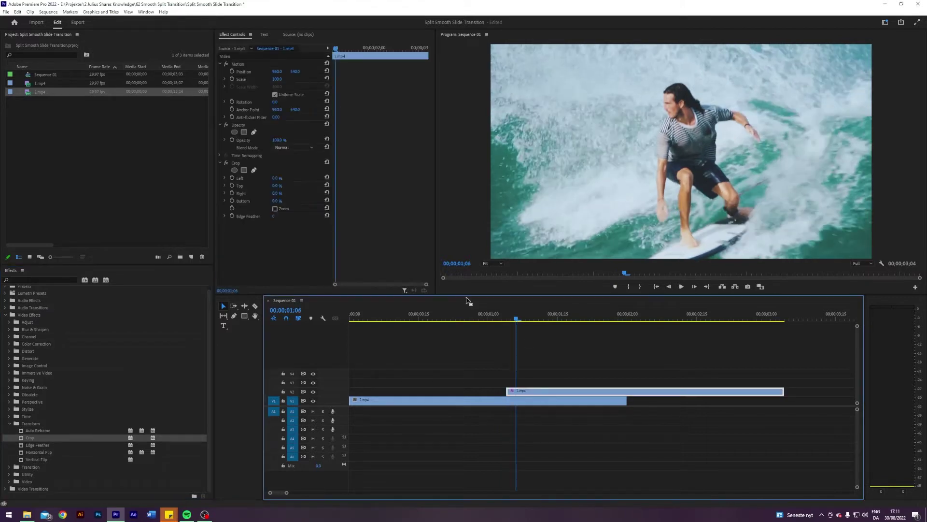
pyautogui.moveTo(279, 185); pyautogui.dragTo(285, 207)
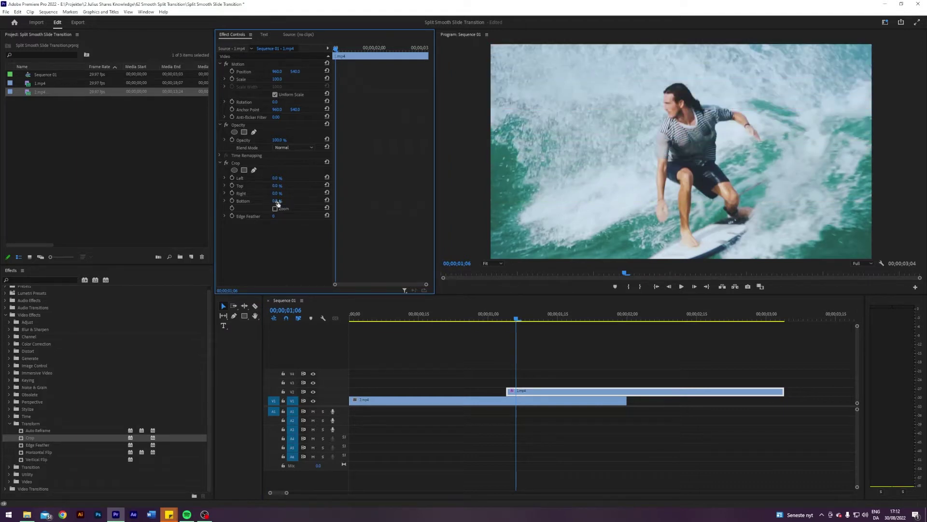
pyautogui.moveTo(279, 200); pyautogui.dragTo(346, 201)
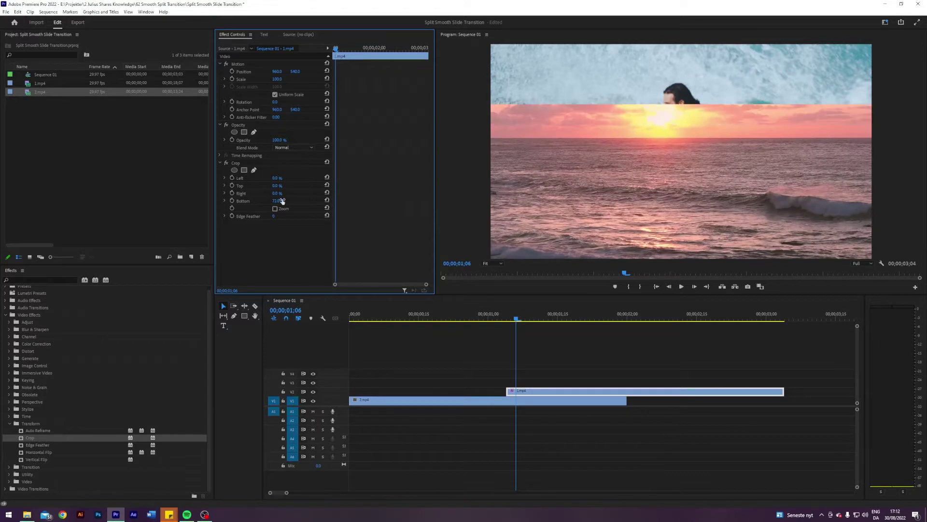
pyautogui.click(282, 201)
pyautogui.write('66')
pyautogui.press('Return')
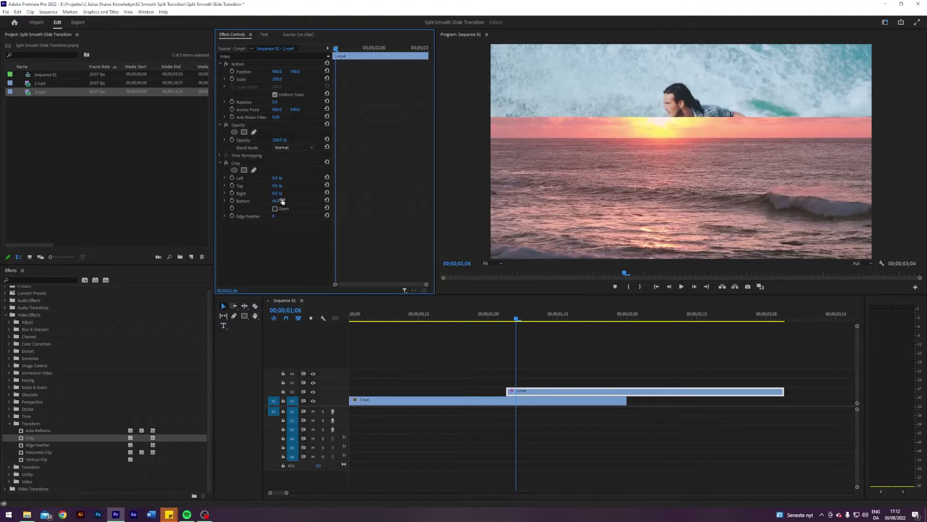
pyautogui.click(562, 351)
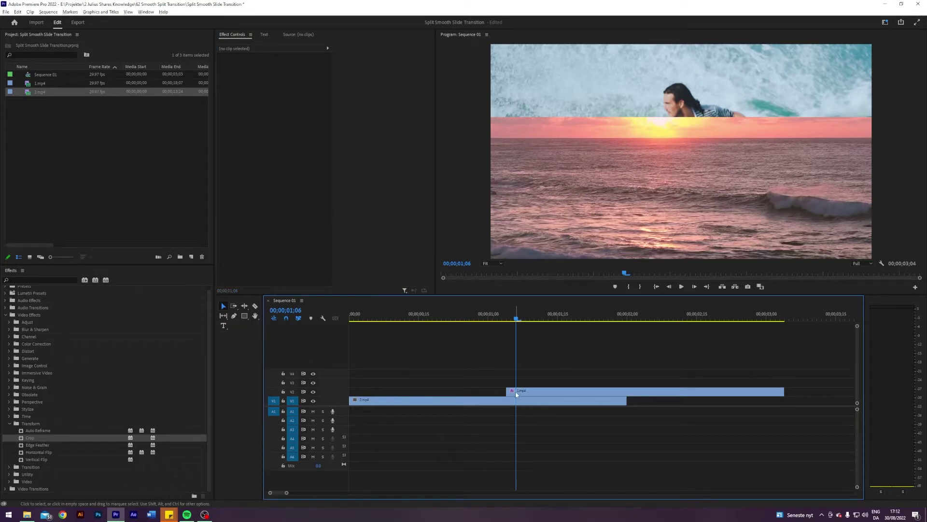
# Step: Duplicate the cropped surfer clip onto V3 and set the copy's bottom crop to 33%
pyautogui.moveTo(516, 394); pyautogui.dragTo(515, 385)
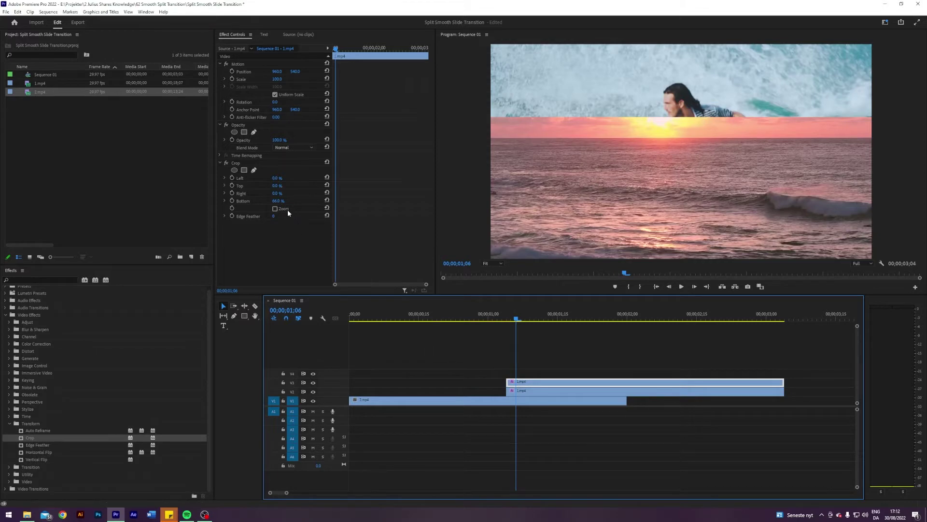
pyautogui.click(278, 200)
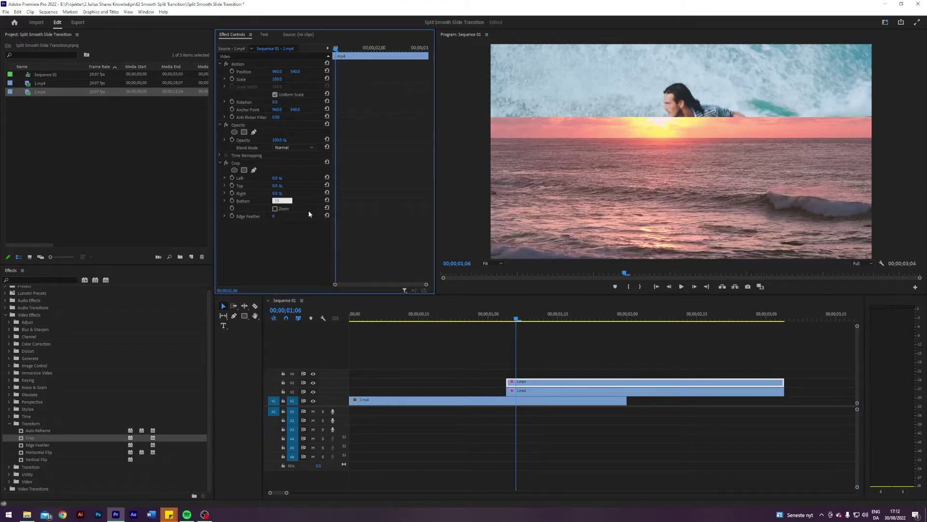
pyautogui.press('Return')
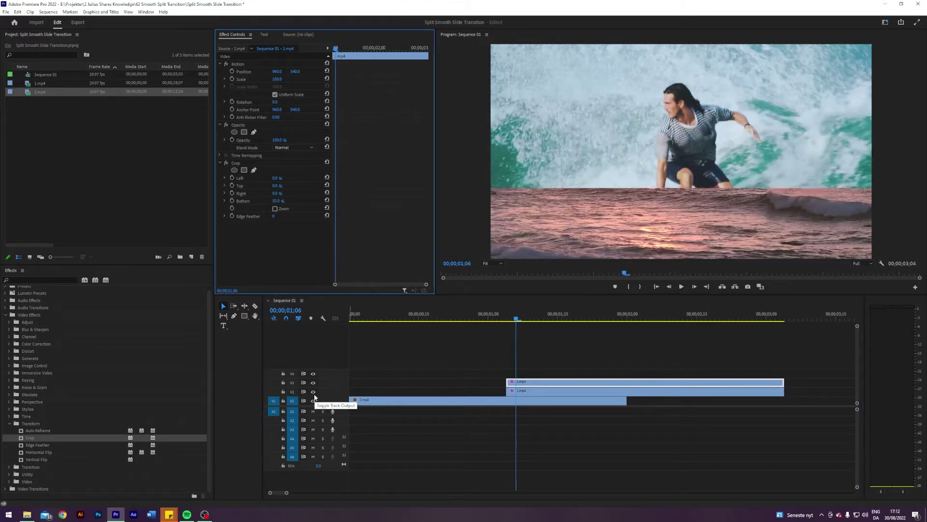
# Step: Set the V3 surfer clip's top crop to 33%, hiding track V2 only while adjusting it
pyautogui.click(313, 393)
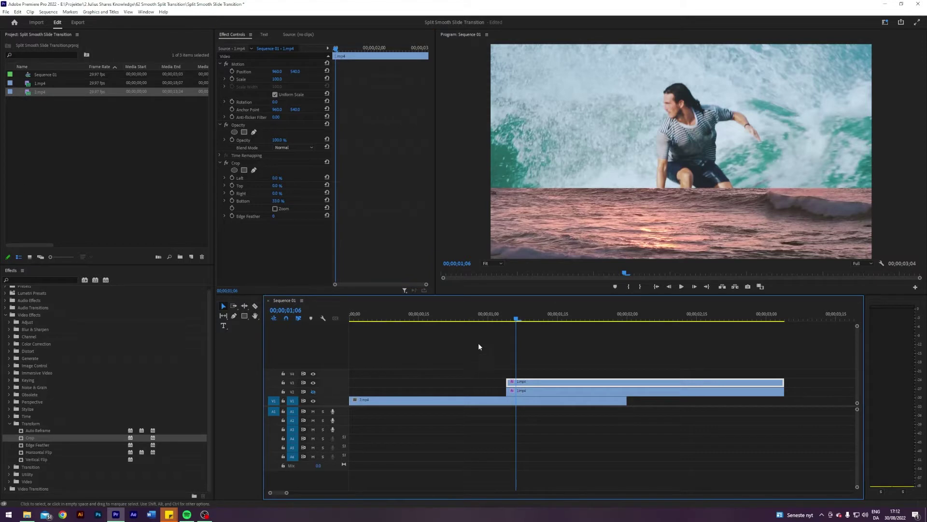
pyautogui.click(278, 186)
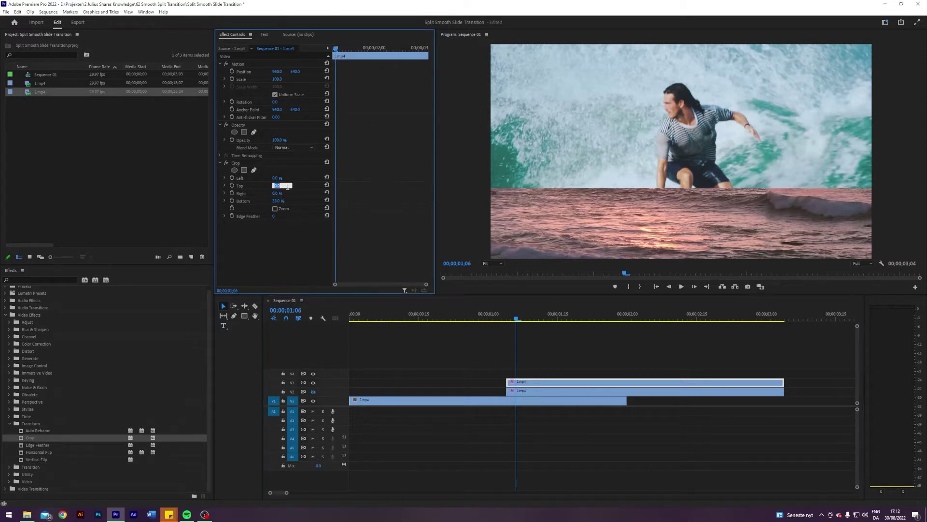
pyautogui.write('20')
pyautogui.press('Return')
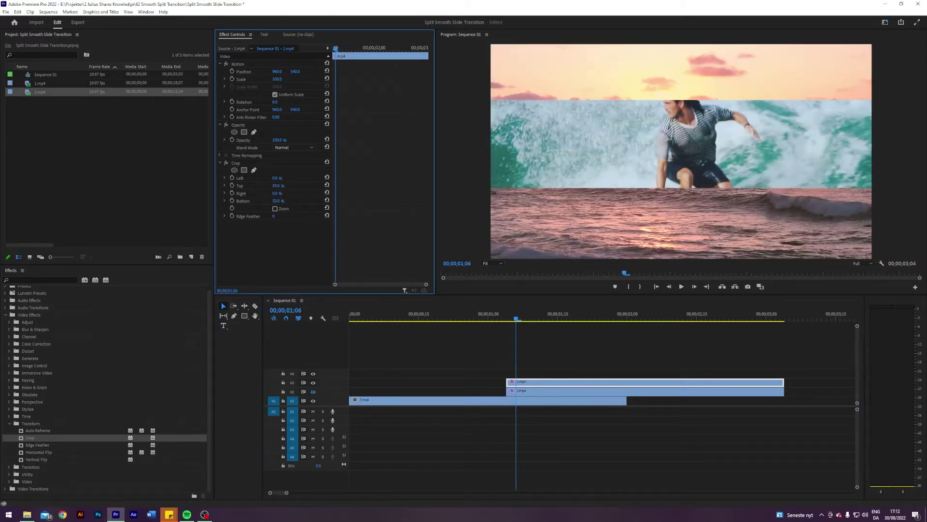
pyautogui.moveTo(283, 186); pyautogui.dragTo(285, 186)
pyautogui.click(284, 187)
pyautogui.write('33')
pyautogui.press('Return')
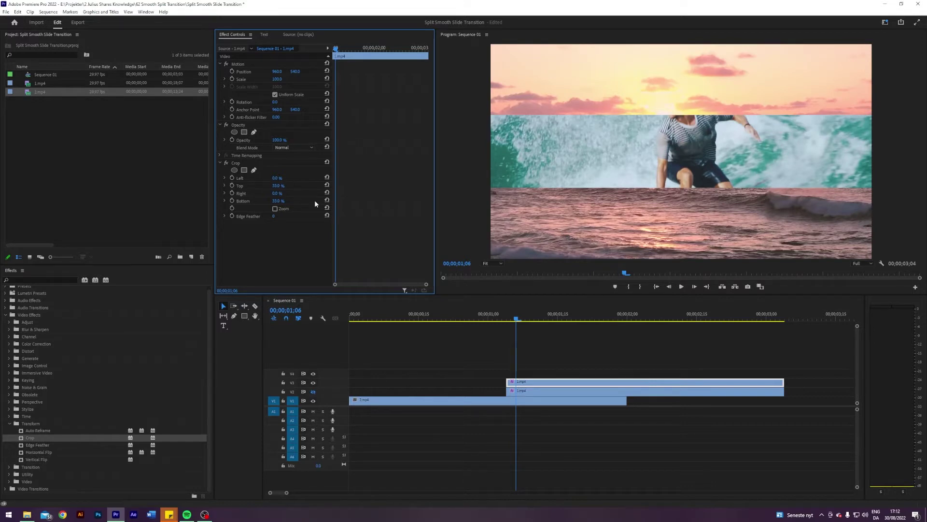
pyautogui.click(315, 393)
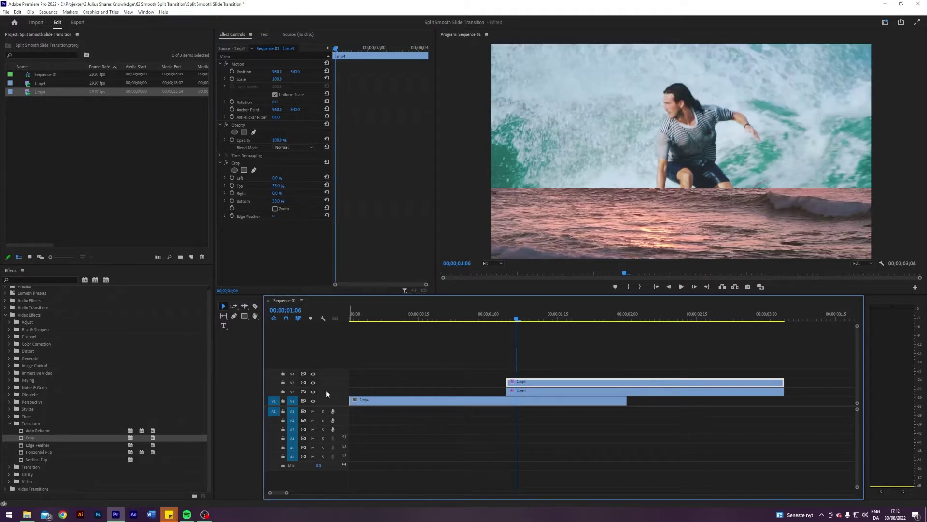
# Step: Duplicate the V3 surfer clip onto V4, hide tracks V2 and V3, and select the new copy
pyautogui.click(595, 364)
pyautogui.moveTo(521, 382); pyautogui.dragTo(521, 372)
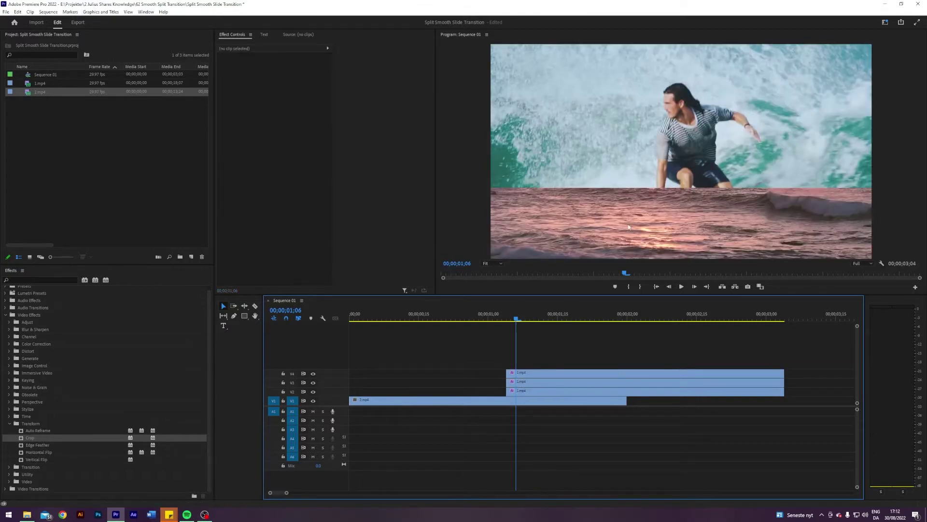
pyautogui.click(314, 392)
pyautogui.click(314, 383)
pyautogui.click(534, 374)
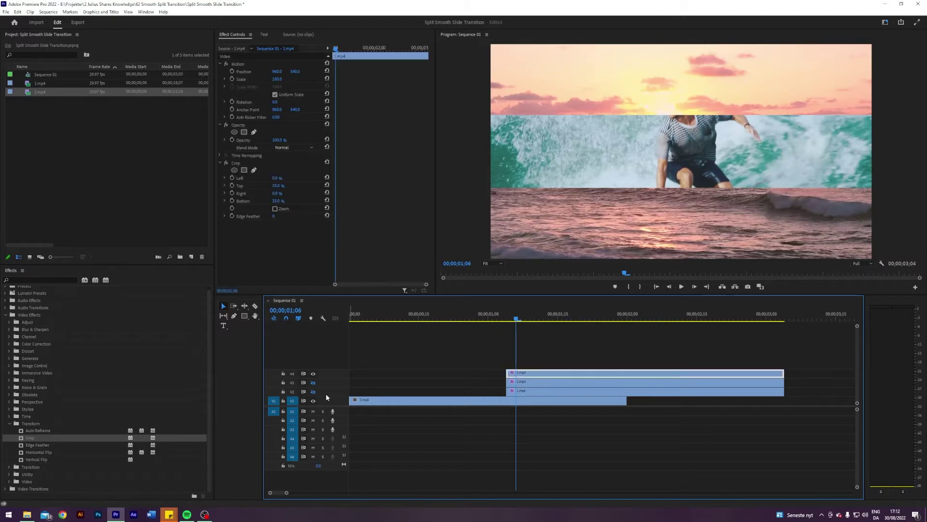
# Step: Set the V4 surfer clip's bottom crop to 0% and top crop to 66%, and show tracks V2 and V3 again
pyautogui.moveTo(277, 201)
pyautogui.mouseDown()
pyautogui.moveTo(309, 202)
pyautogui.moveTo(259, 201)
pyautogui.mouseUp()
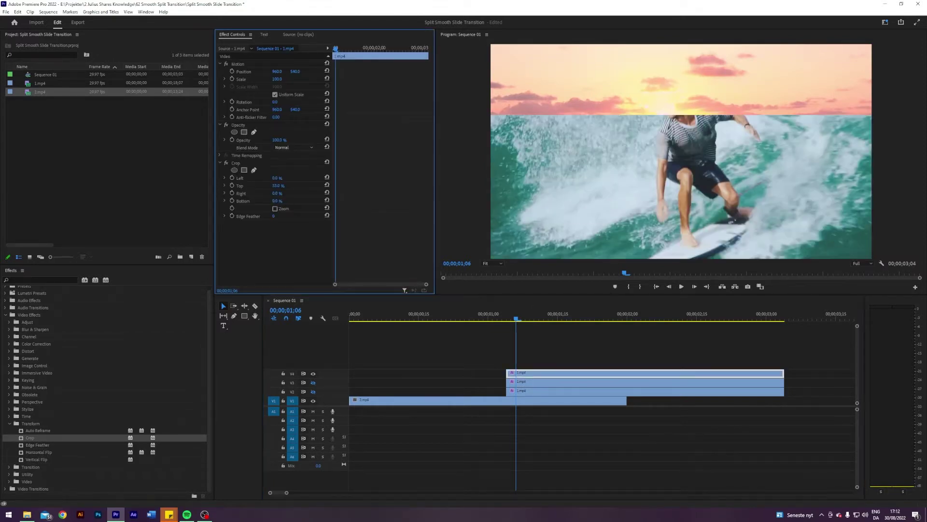
pyautogui.click(280, 186)
pyautogui.write('66')
pyautogui.press('Return')
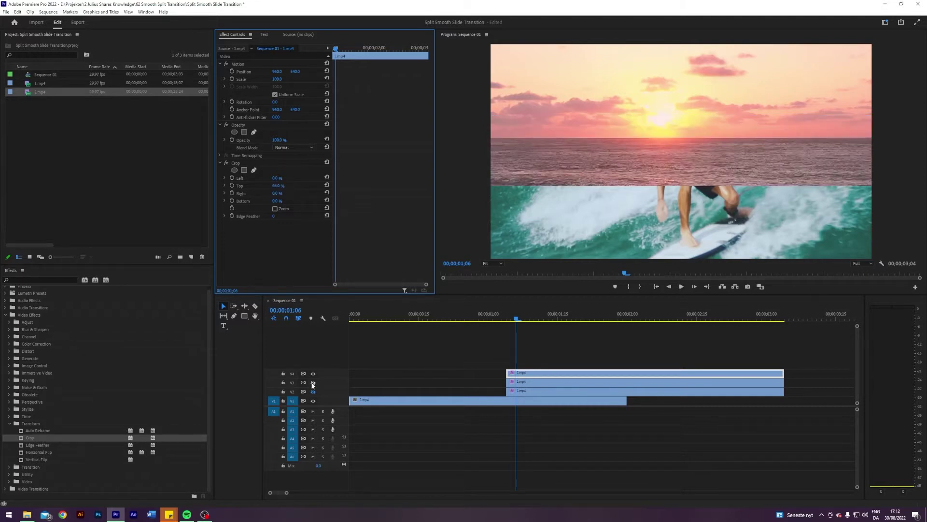
pyautogui.click(313, 383)
pyautogui.click(313, 392)
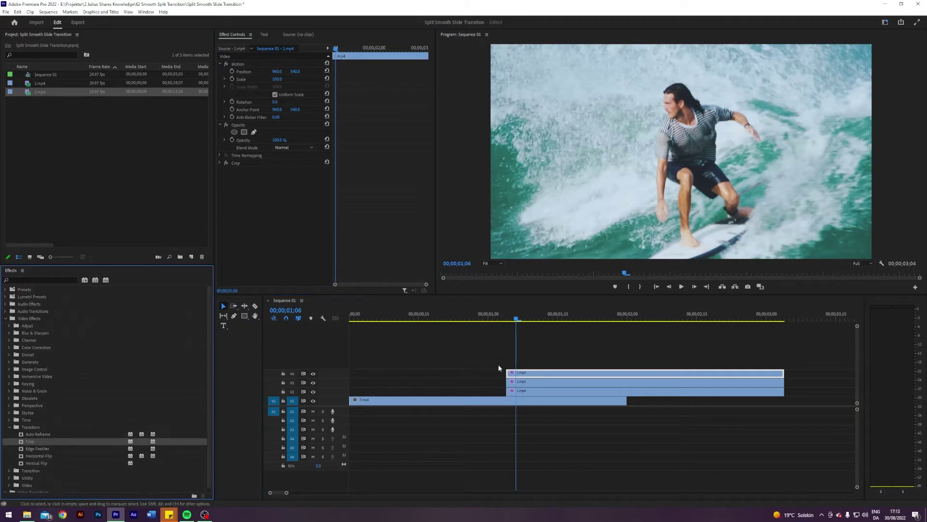
# Step: Apply the Transform effect from the Distort video effects to the surfer clip on V2
pyautogui.click(12, 428)
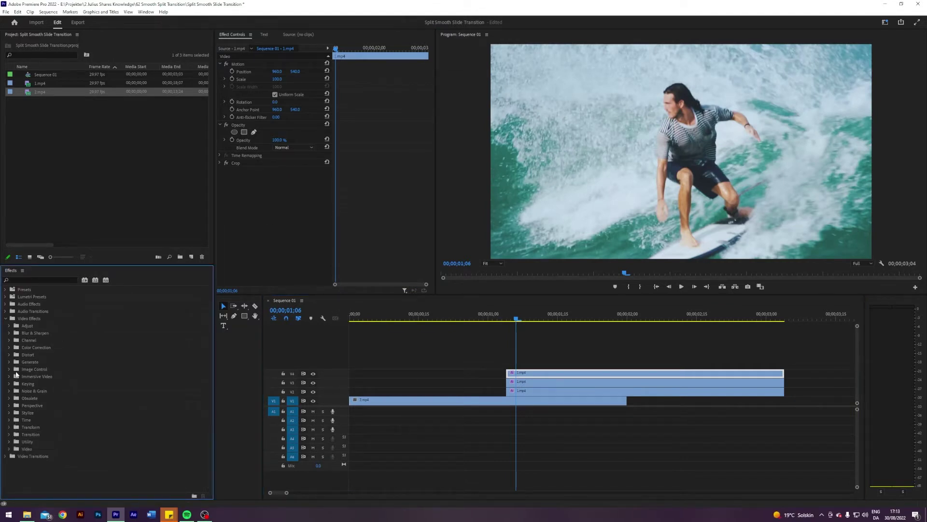
pyautogui.click(10, 354)
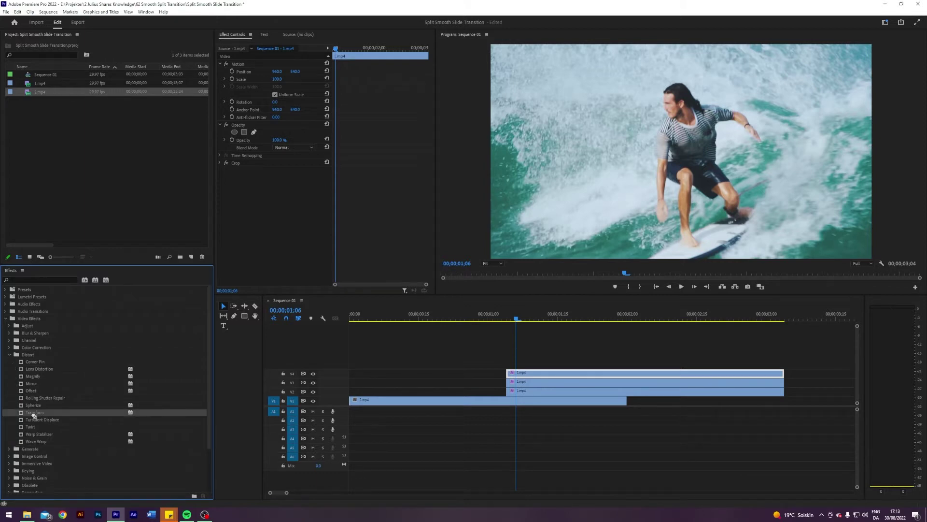
pyautogui.moveTo(32, 413); pyautogui.dragTo(521, 394)
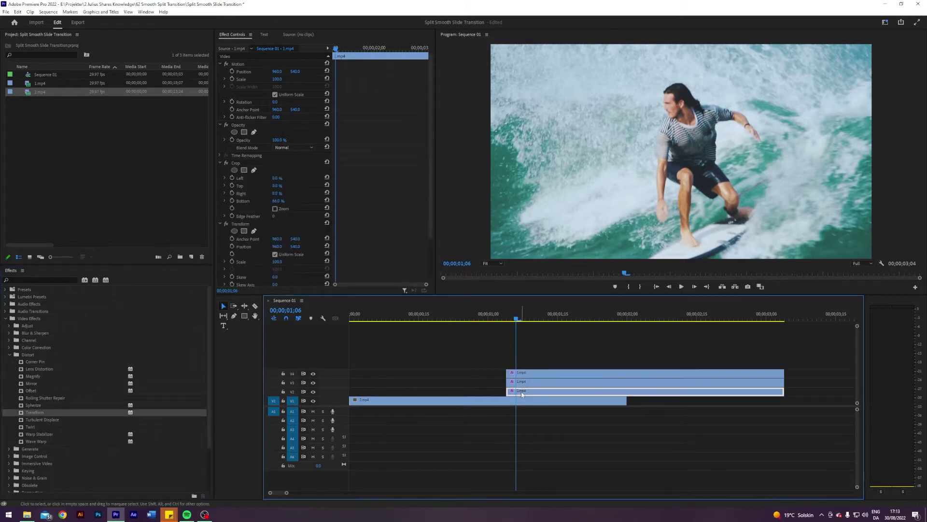
pyautogui.click(221, 164)
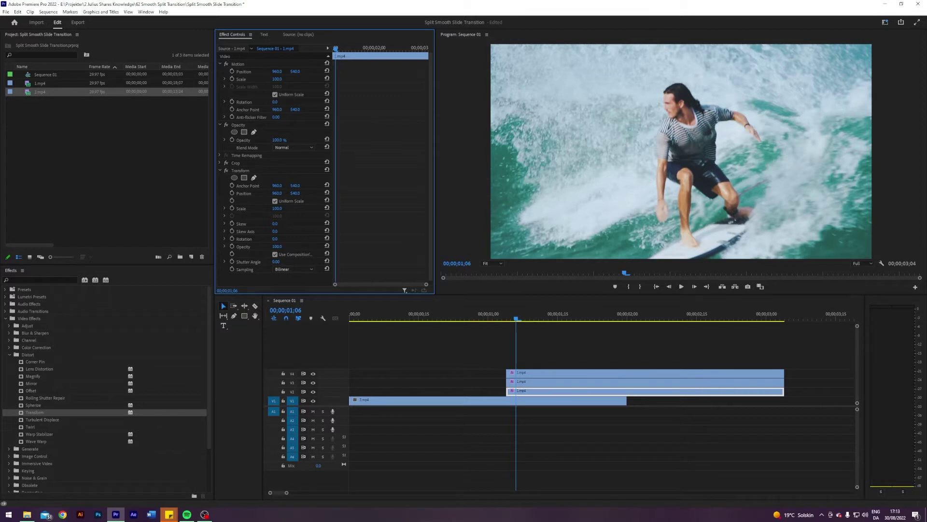
pyautogui.moveTo(276, 193)
pyautogui.mouseDown()
pyautogui.moveTo(246, 193)
pyautogui.moveTo(289, 193)
pyautogui.mouseUp()
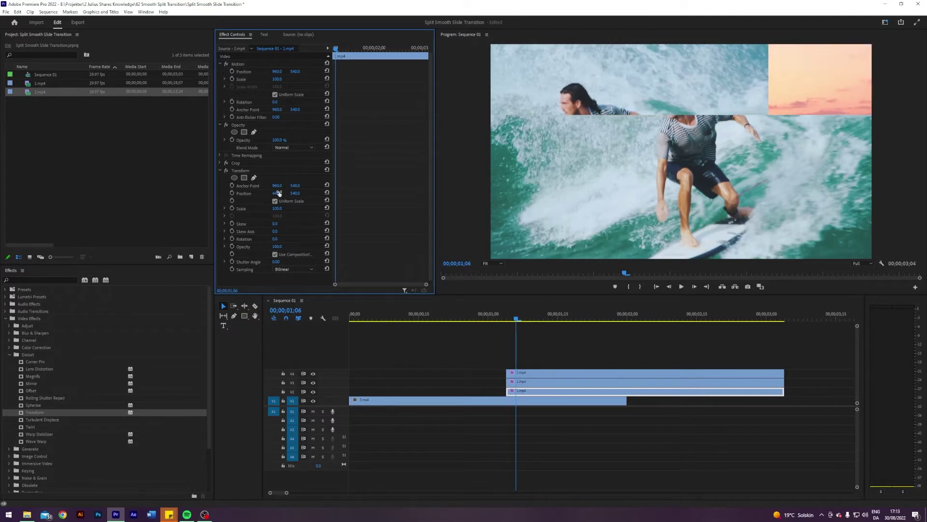
pyautogui.click(278, 194)
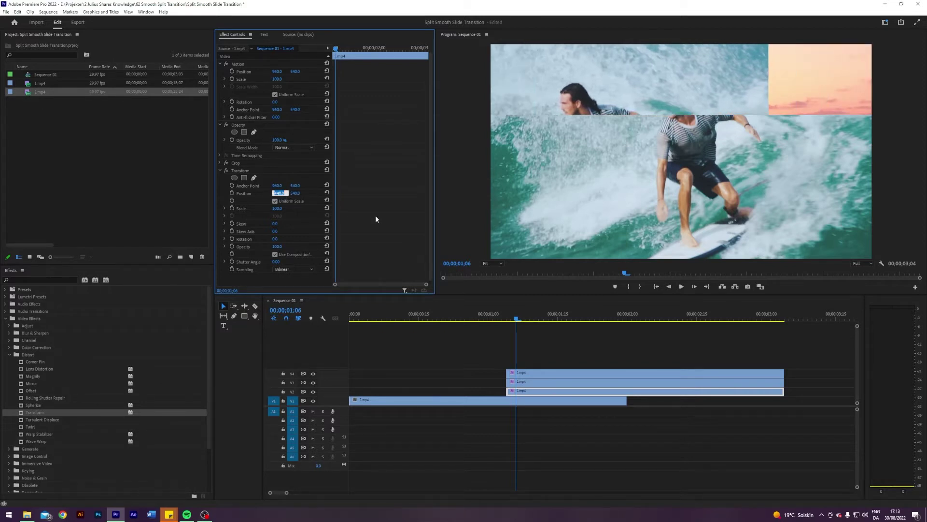
pyautogui.click(385, 354)
pyautogui.hotkey('ctrl', 'z')
# Step: Set the Transform effect's horizontal position to -960 on the V2 surfer clip
pyautogui.click(533, 392)
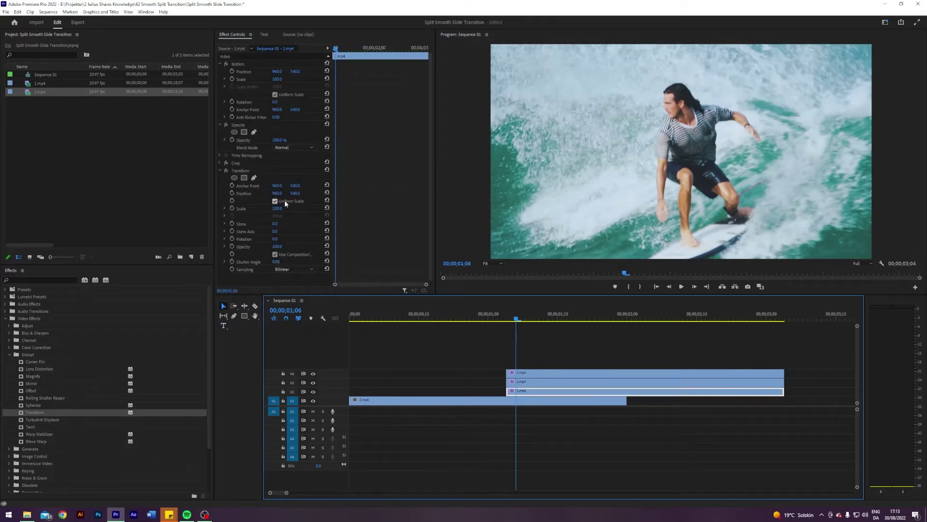
pyautogui.click(282, 194)
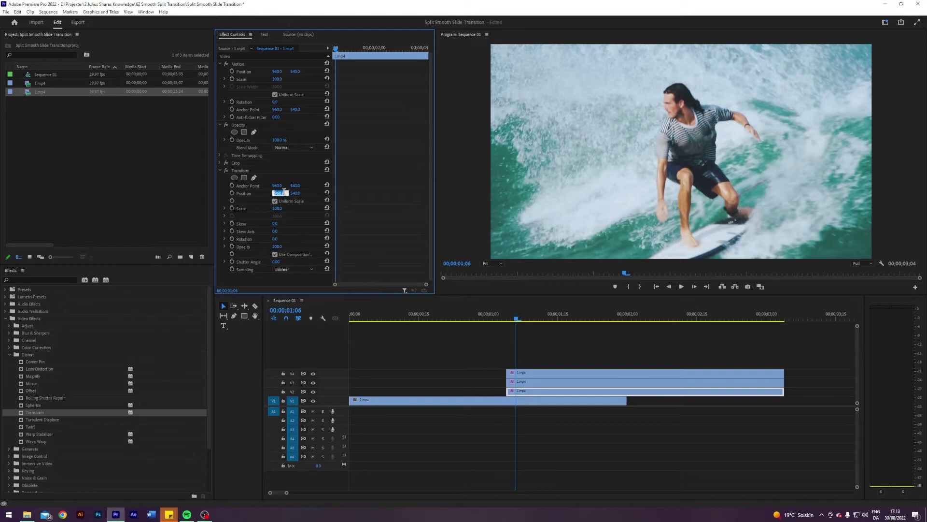
pyautogui.write('-')
pyautogui.press('Return')
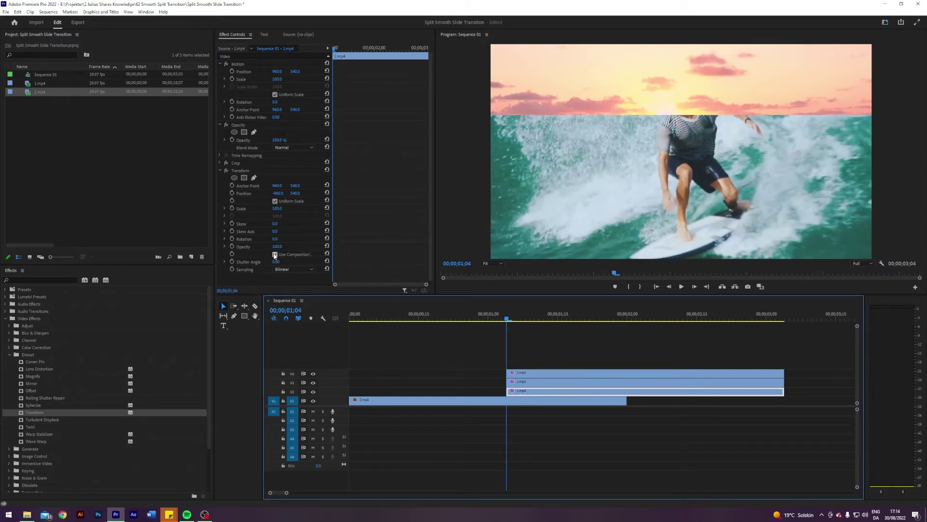
# Step: Turn off the composition's shutter angle in the V2 clip's Transform effect and set the shutter angle to 300
pyautogui.click(275, 254)
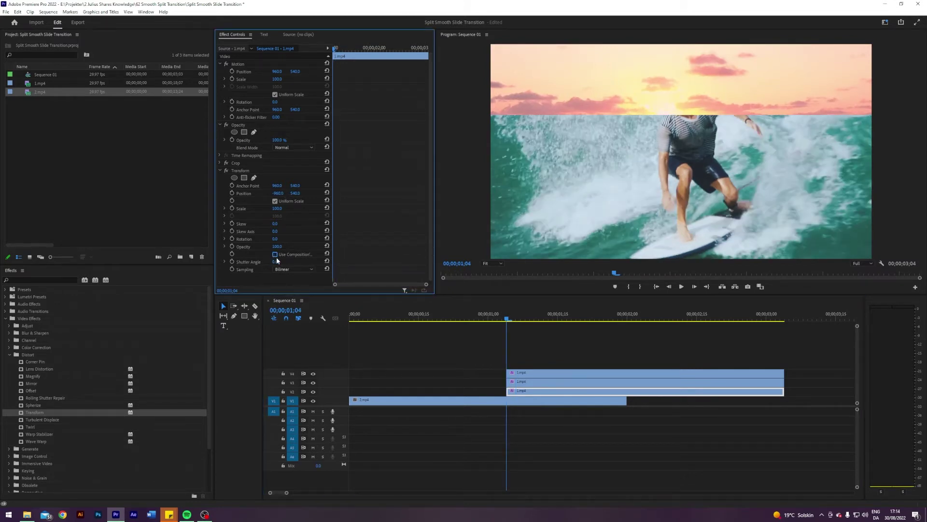
pyautogui.click(276, 262)
pyautogui.write('3')
pyautogui.press('Return')
# Step: Copy the V2 clip's Transform effect onto the surfer clips on V3 and V4
pyautogui.click(523, 382)
pyautogui.click(523, 374)
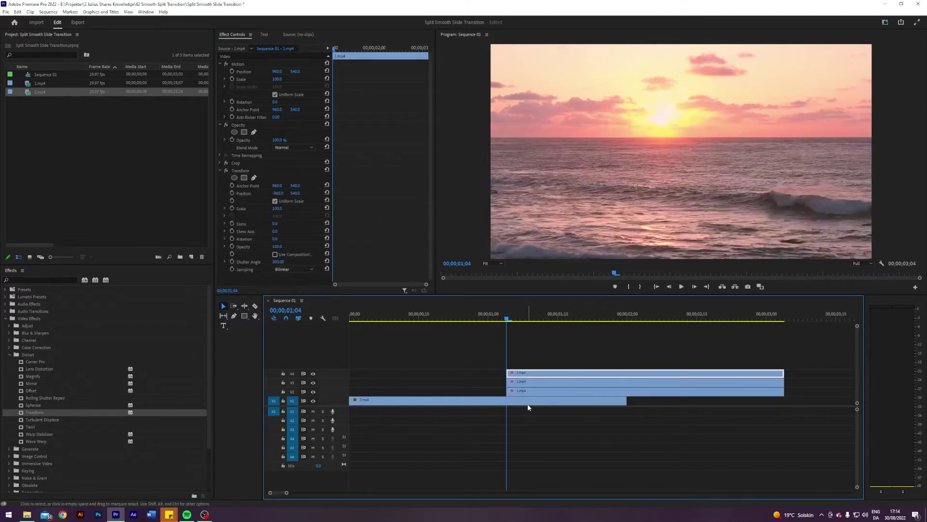
# Step: Keyframe the V2 surfer clip's Transform position from -960 at 00;00;01;04 to its default 960 at 00;00;01;20
pyautogui.click(520, 390)
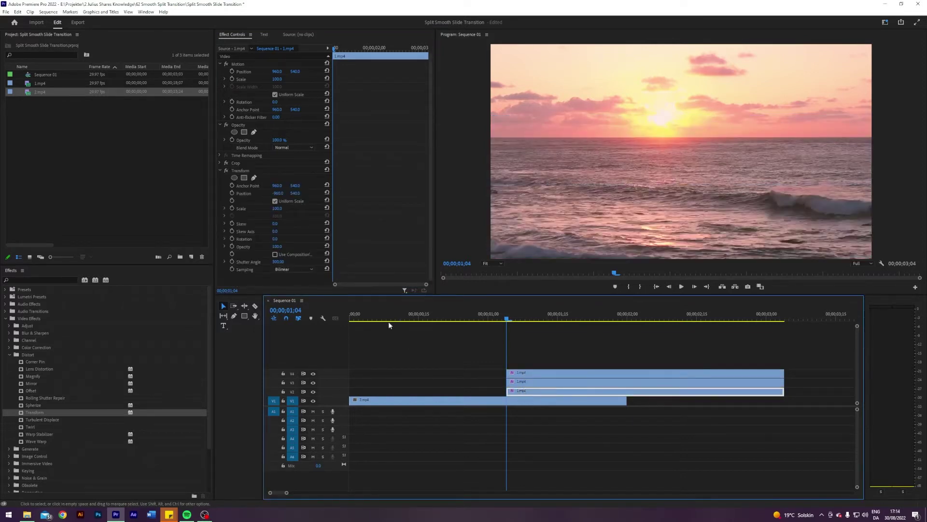
pyautogui.click(232, 194)
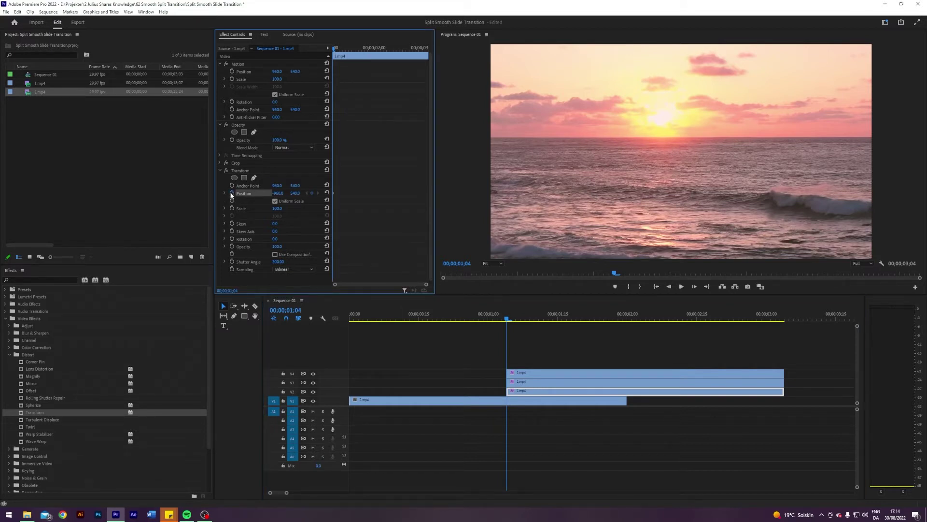
pyautogui.hotkey('shift', 'Right')
pyautogui.hotkey('shift', 'Right')
pyautogui.hotkey('shift', 'Right')
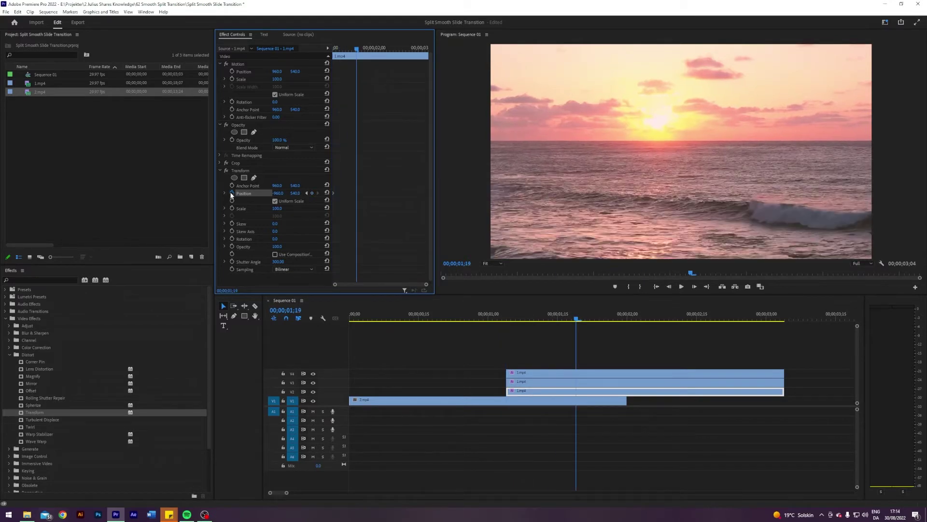
pyautogui.press('Right')
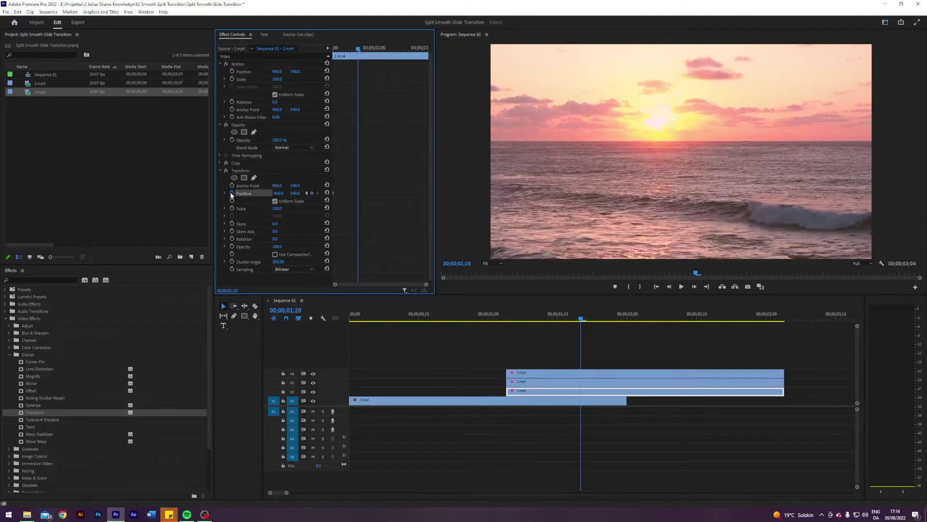
pyautogui.click(327, 193)
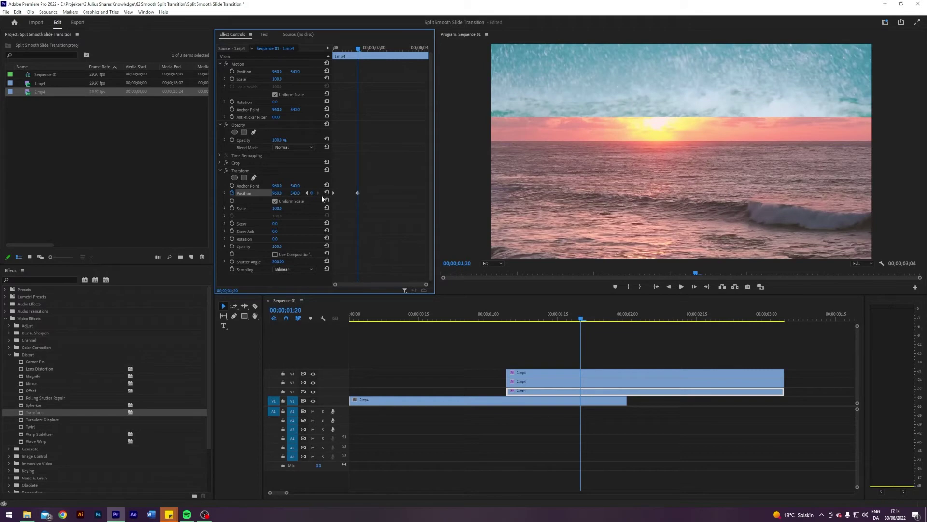
# Step: Keyframe the V3 surfer clip's Transform position from -960 at 00;00;01;09 to its default 960 at 00;00;01;25
pyautogui.click(522, 384)
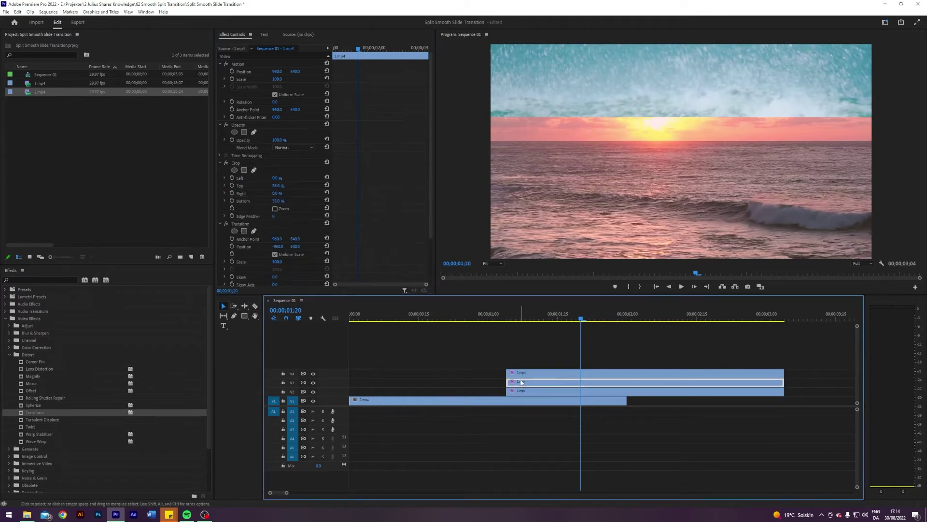
pyautogui.hotkey('shift', 'Left')
pyautogui.hotkey('shift', 'Left')
pyautogui.hotkey('shift', 'Left')
pyautogui.hotkey('shift', 'Left')
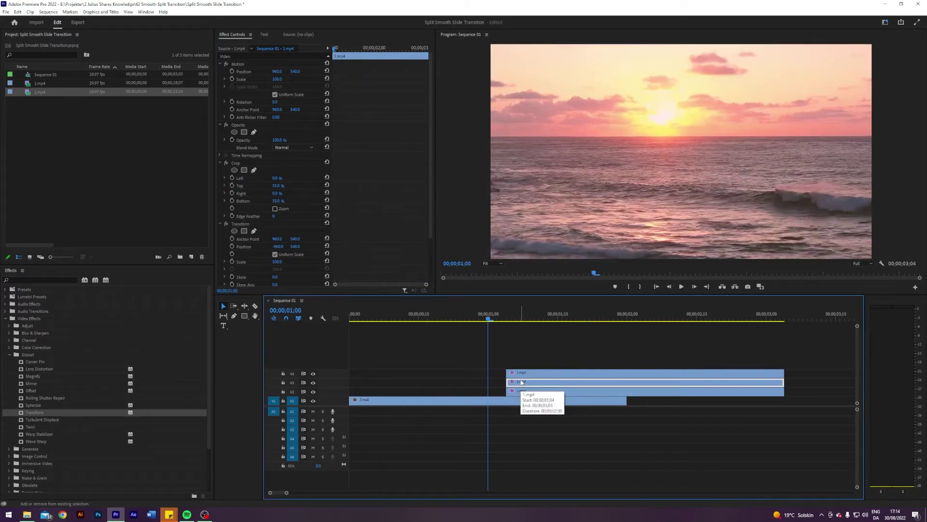
pyautogui.hotkey('shift', 'Right')
pyautogui.press('Down')
pyautogui.press('Up')
pyautogui.press('Right')
pyautogui.press('Right')
pyautogui.press('Right')
pyautogui.press('Right')
pyautogui.press('Right')
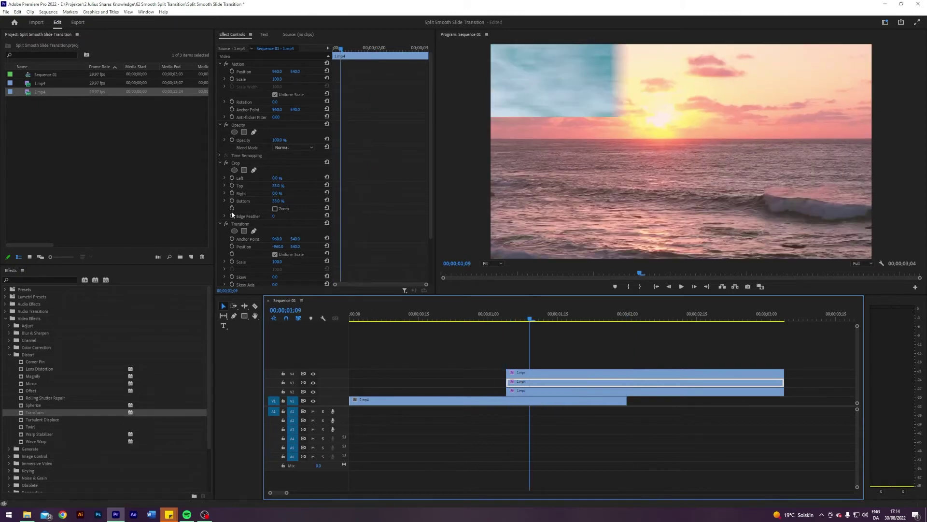
pyautogui.click(220, 163)
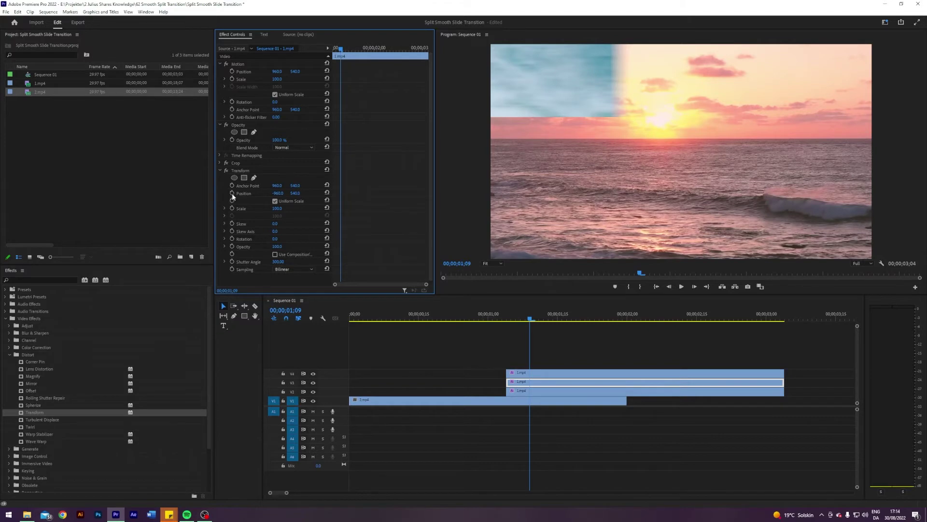
pyautogui.press('space')
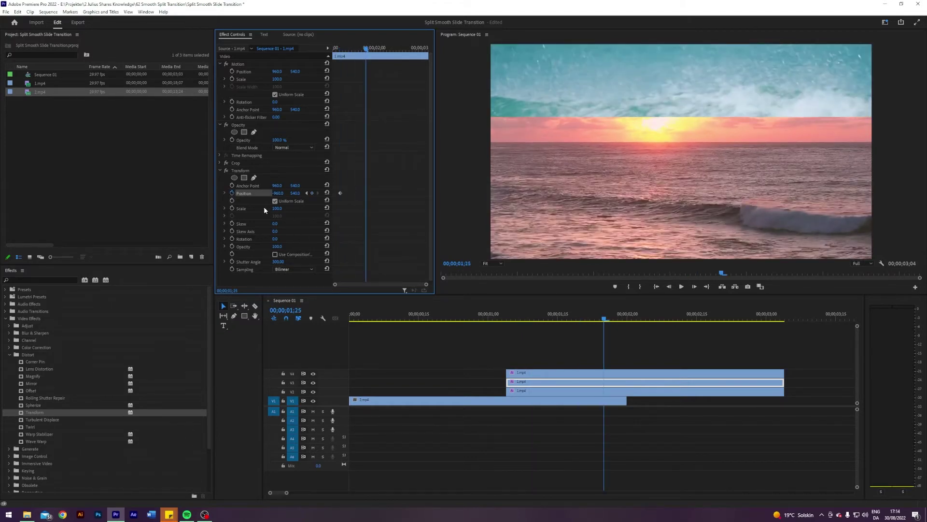
pyautogui.click(327, 193)
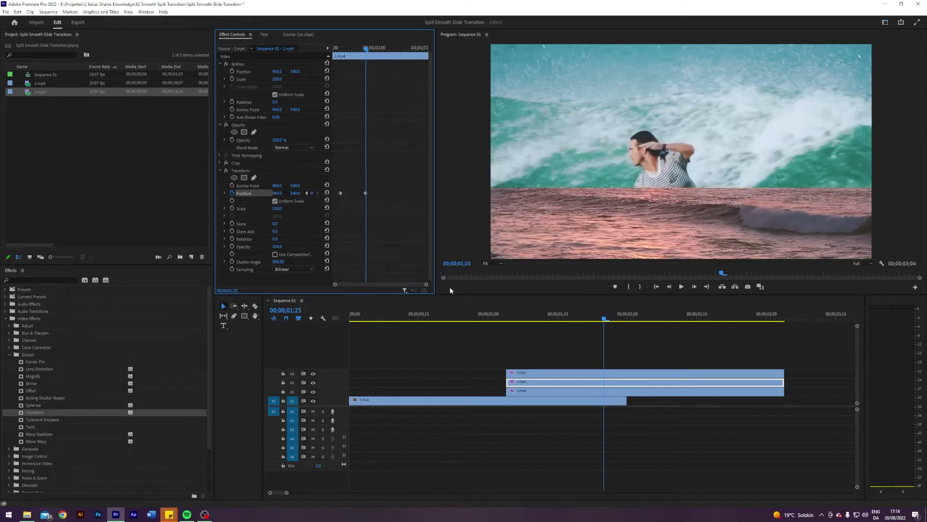
# Step: Keyframe the V4 surfer clip's Transform position from -960 at 00;00;01;14 to its default 960 at 00;00;02;00
pyautogui.click(592, 380)
pyautogui.click(587, 375)
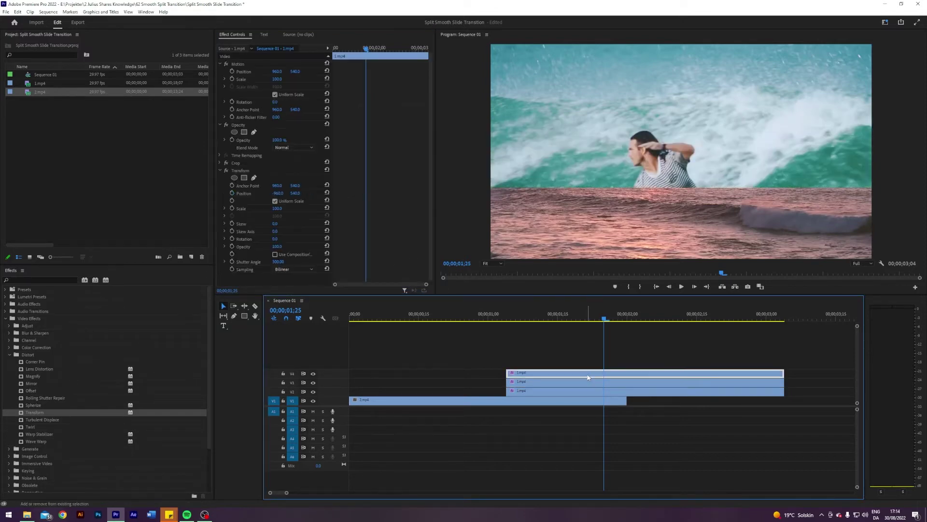
pyautogui.hotkey('shift', 'Up')
pyautogui.hotkey('shift', 'Right')
pyautogui.hotkey('shift', 'Right')
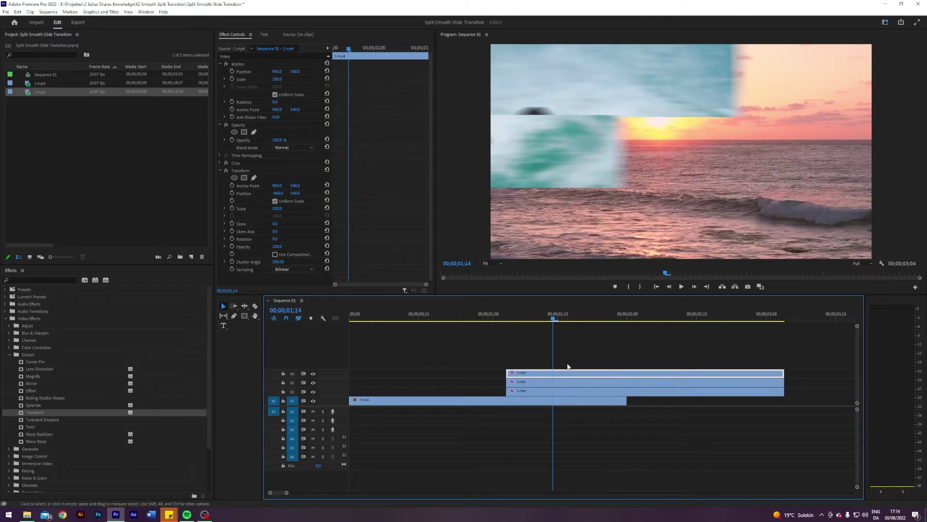
pyautogui.click(233, 193)
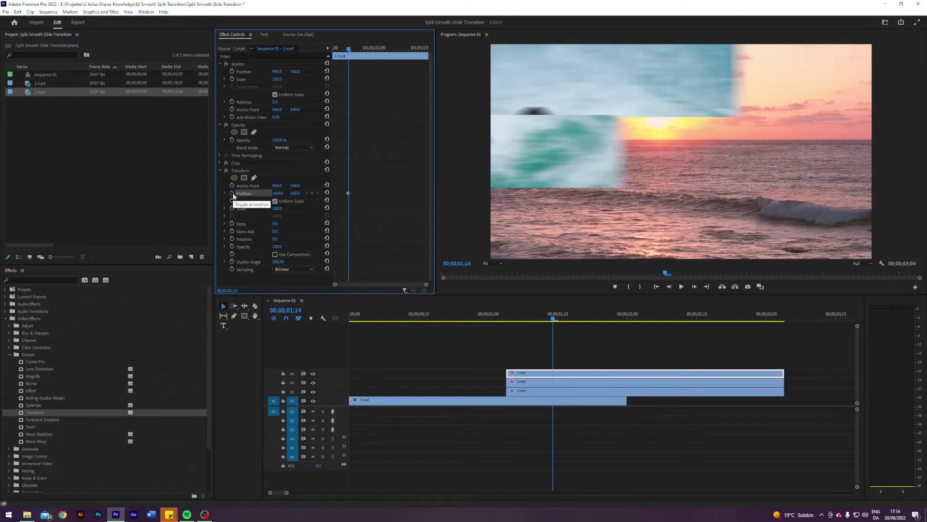
pyautogui.press('space')
pyautogui.press('Right')
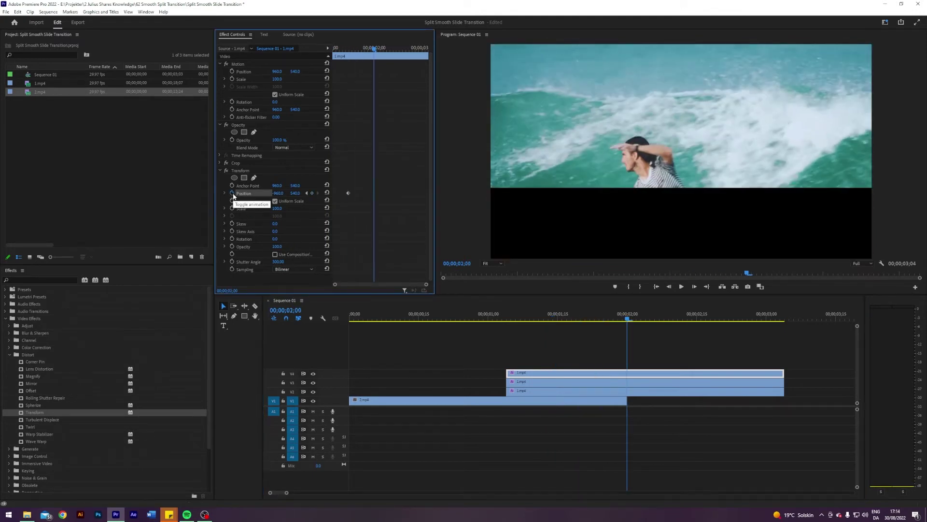
# Step: Shift the sunset clip on V1 one frame later, ripple-delete the gap before it, and play back the transition
pyautogui.moveTo(574, 400); pyautogui.dragTo(577, 402)
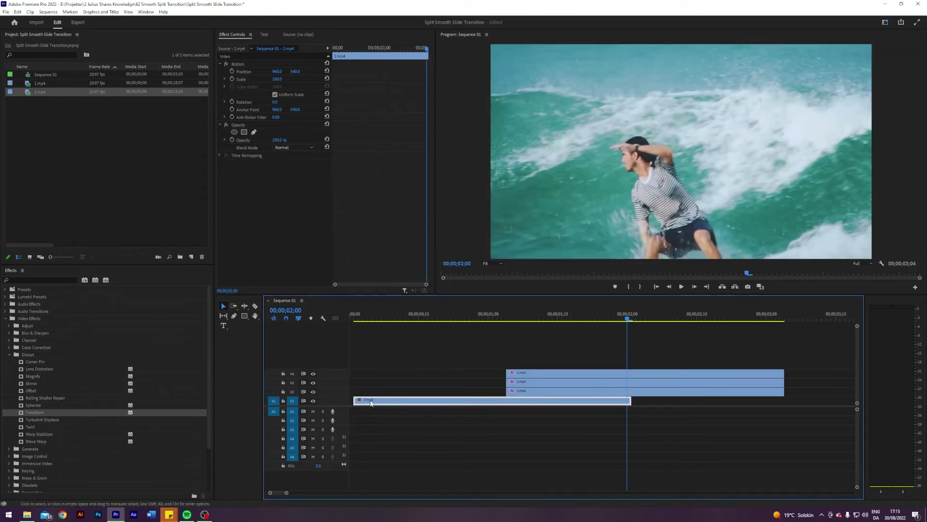
pyautogui.click(351, 401)
pyautogui.press('Delete')
pyautogui.moveTo(362, 321); pyautogui.dragTo(483, 325)
pyautogui.press('space')
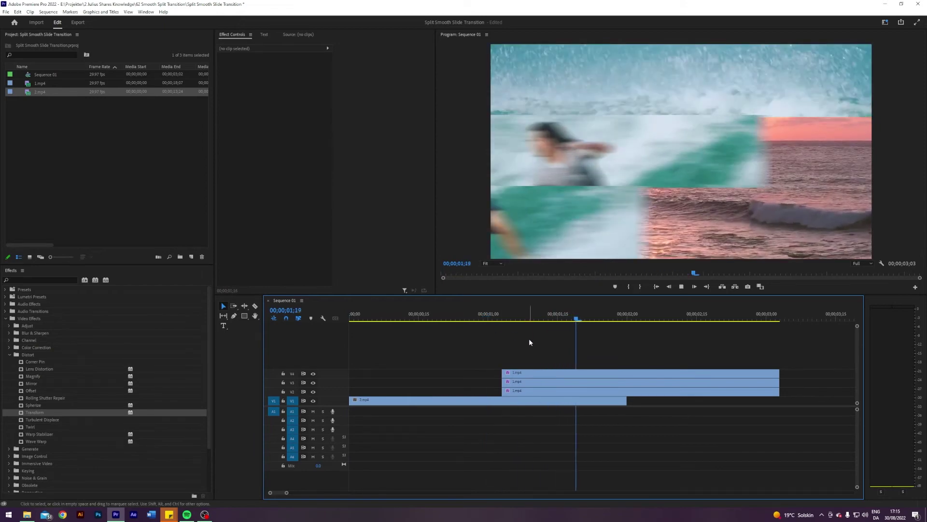
pyautogui.press('space')
pyautogui.moveTo(610, 319); pyautogui.dragTo(553, 320)
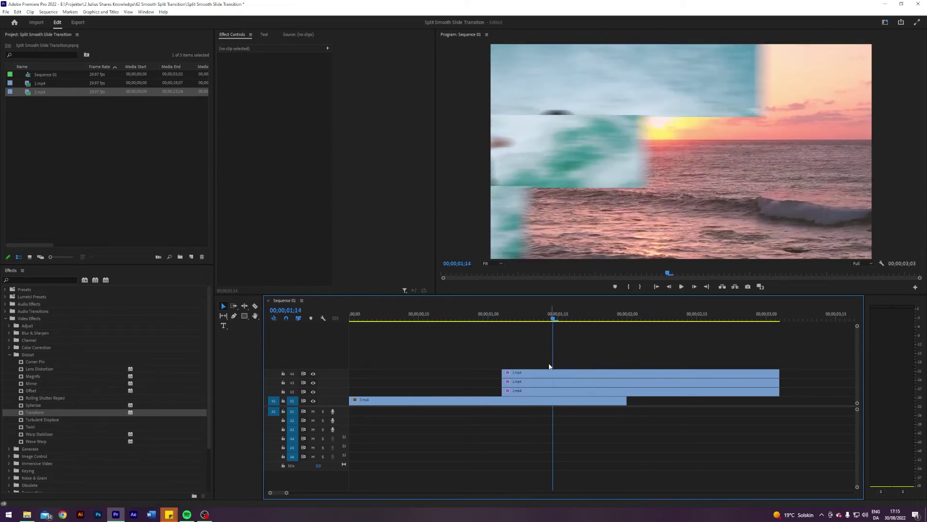
# Step: Apply Ease In and Ease Out temporal interpolation to both Transform position keyframes of the V2 surfer clip
pyautogui.click(533, 392)
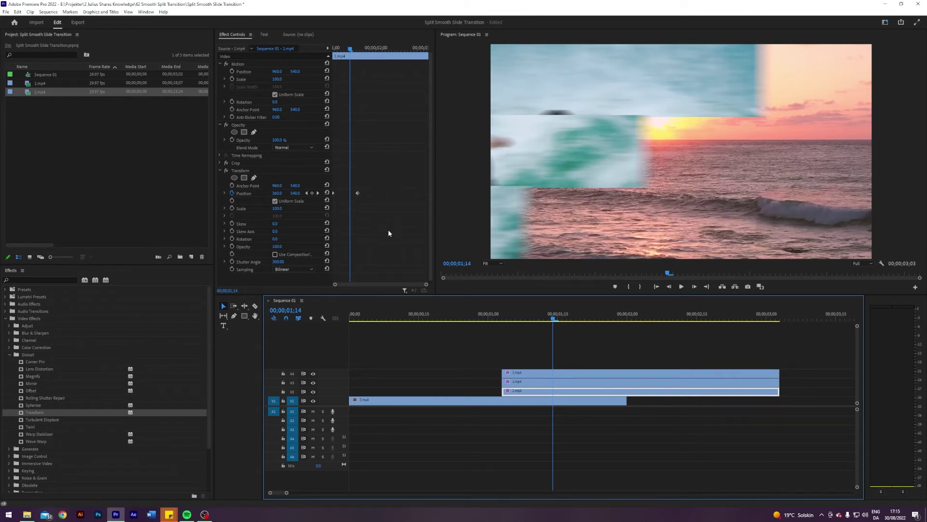
pyautogui.rightClick(358, 194)
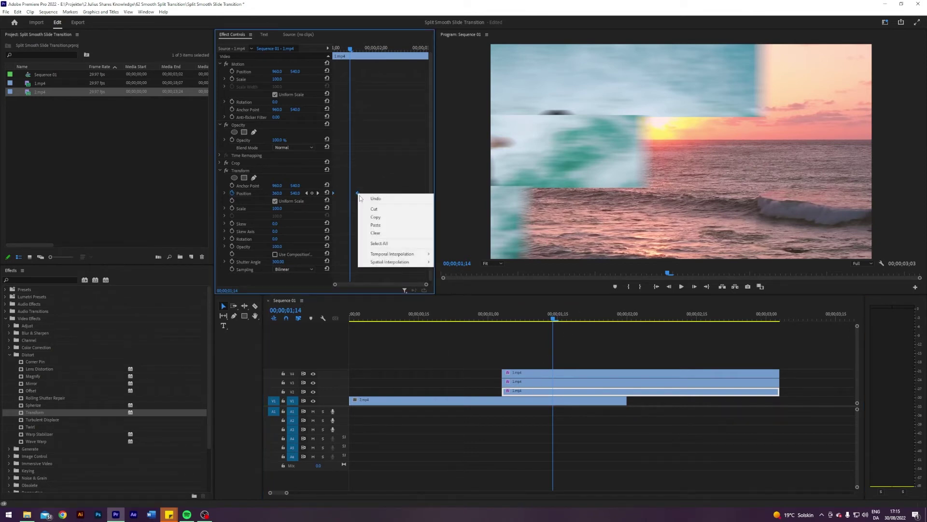
pyautogui.moveTo(389, 255)
pyautogui.click(453, 296)
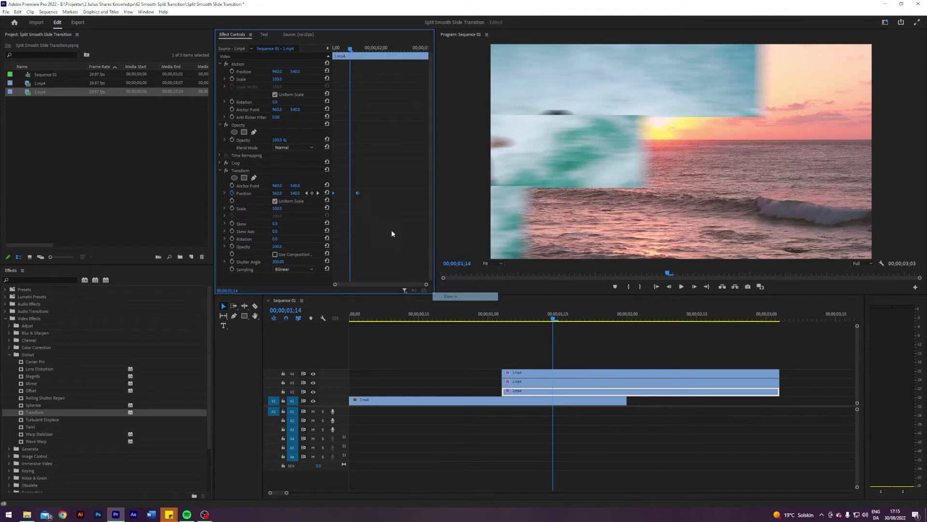
pyautogui.rightClick(360, 195)
pyautogui.rightClick(356, 193)
pyautogui.moveTo(394, 256)
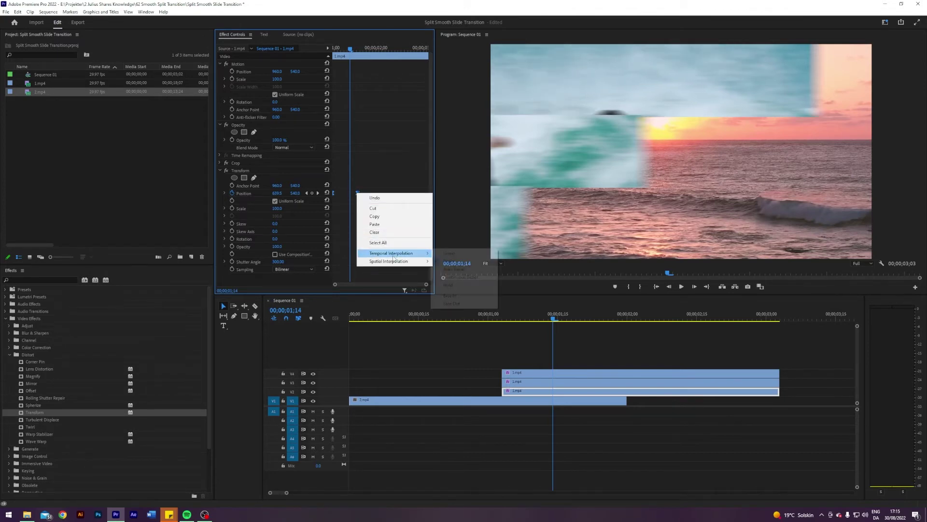
pyautogui.click(453, 303)
# Step: Apply Ease In and Ease Out temporal interpolation to both Transform position keyframes of the V3 surfer clip
pyautogui.click(525, 383)
pyautogui.moveTo(382, 203); pyautogui.dragTo(328, 174)
pyautogui.rightClick(342, 193)
pyautogui.moveTo(394, 256)
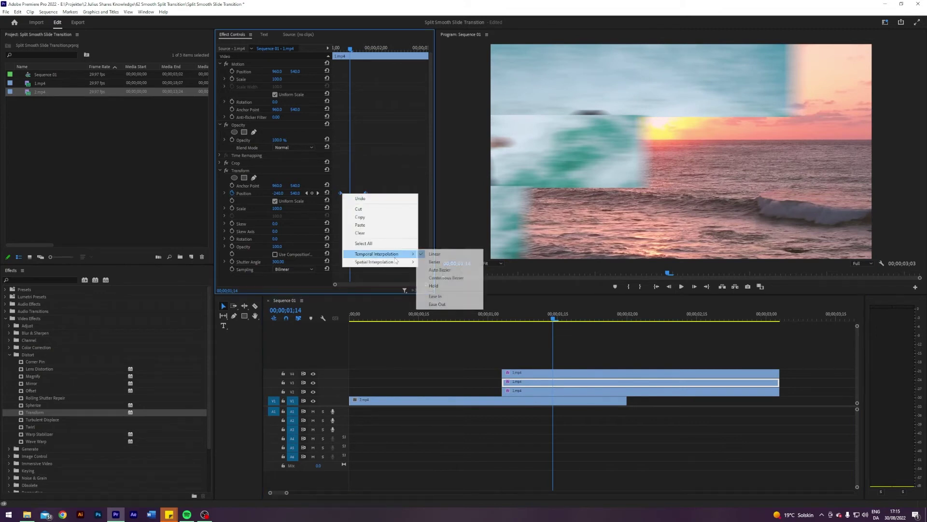
pyautogui.click(445, 302)
pyautogui.rightClick(365, 193)
pyautogui.click(458, 304)
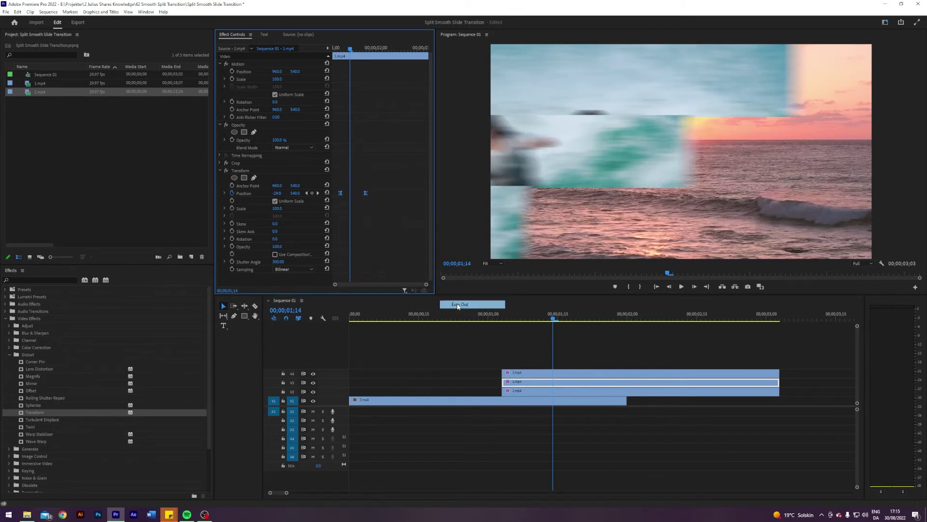
# Step: Apply Ease In and Ease Out temporal interpolation to both Transform position keyframes of the V4 surfer clip
pyautogui.click(536, 373)
pyautogui.moveTo(393, 212); pyautogui.dragTo(326, 174)
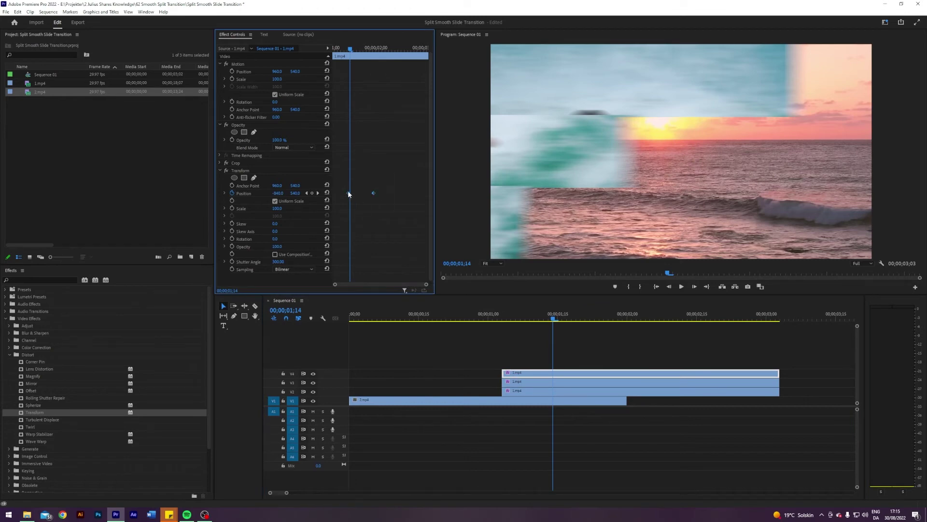
pyautogui.rightClick(349, 193)
pyautogui.moveTo(391, 251)
pyautogui.click(449, 303)
pyautogui.rightClick(374, 194)
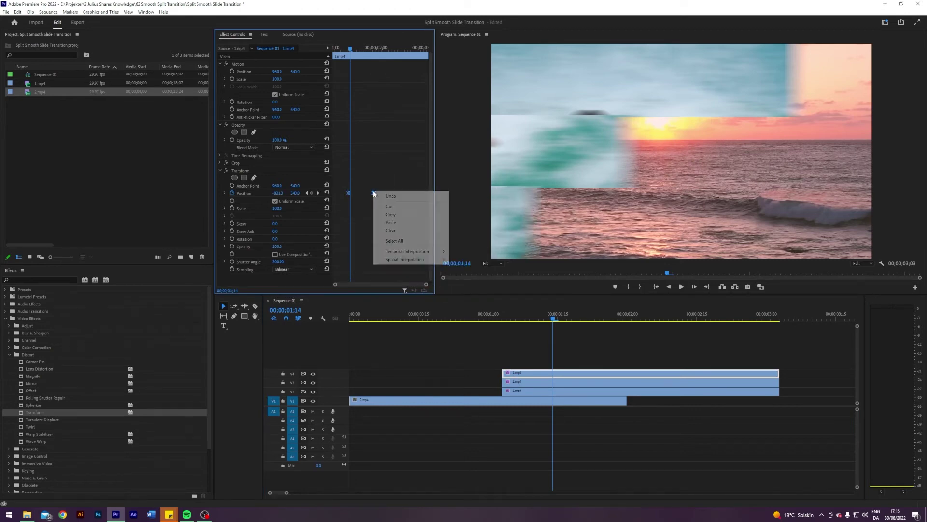
pyautogui.click(459, 304)
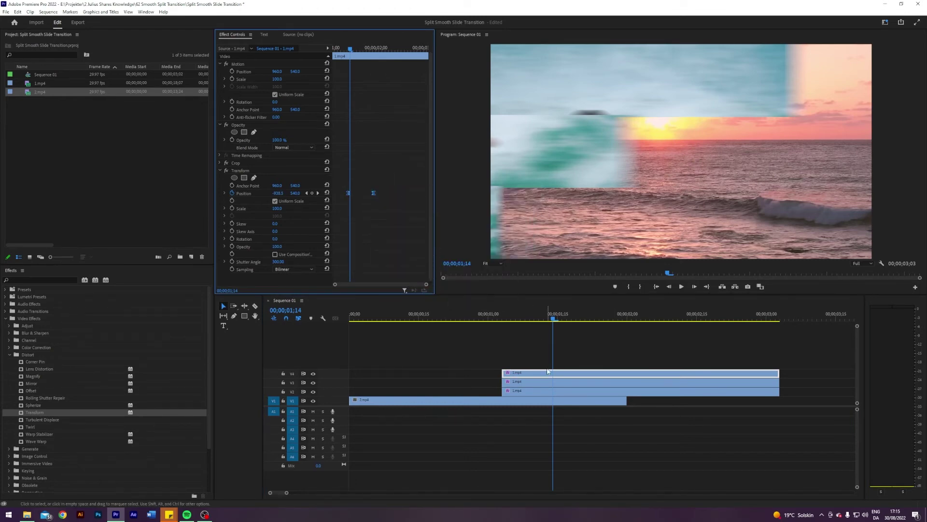
# Step: Shape the V4 surfer clip's Transform position velocity graph into a steep peak at the keyframes' midpoint, 00;00;01;21
pyautogui.click(306, 193)
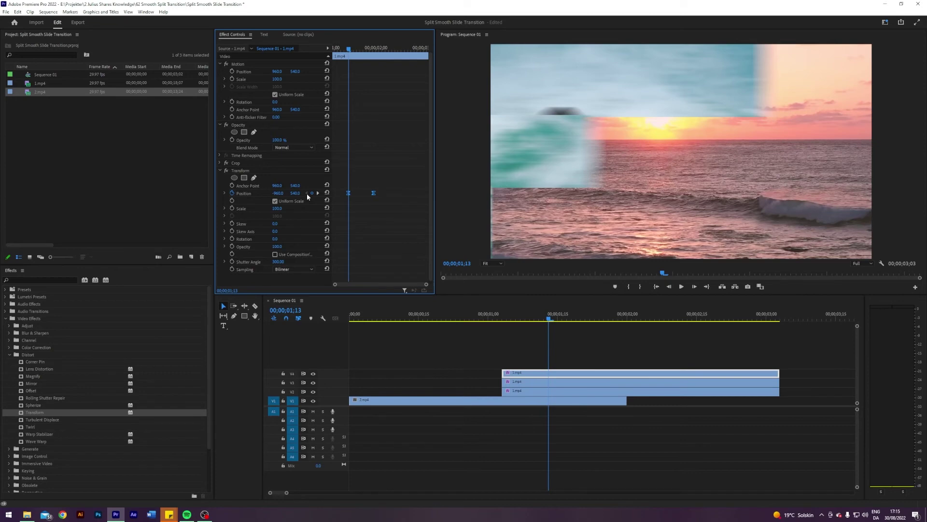
pyautogui.hotkey('shift', 'Right')
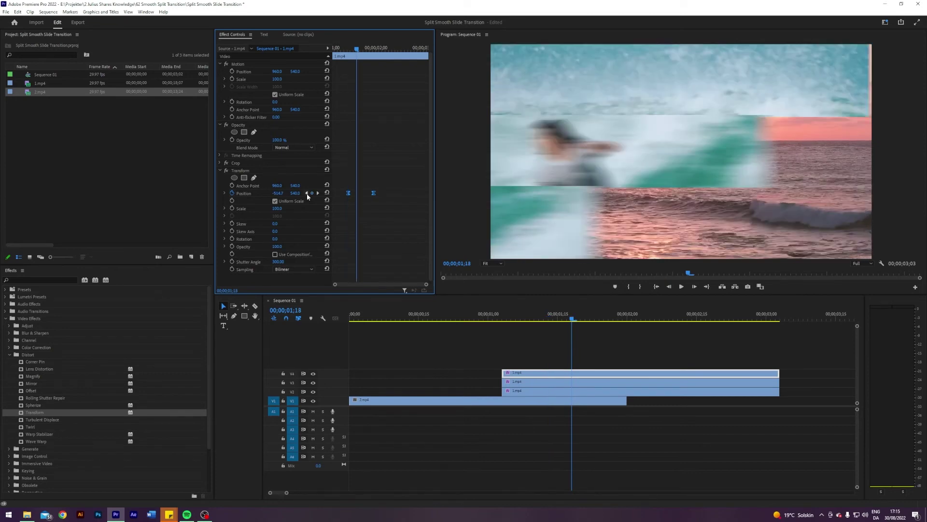
pyautogui.press('Right')
pyautogui.press('Right')
pyautogui.press('Right')
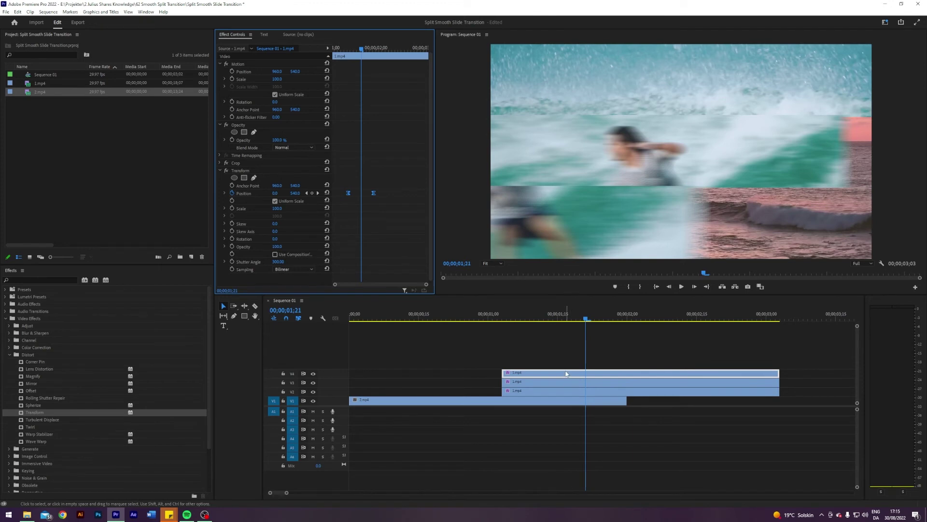
pyautogui.click(225, 193)
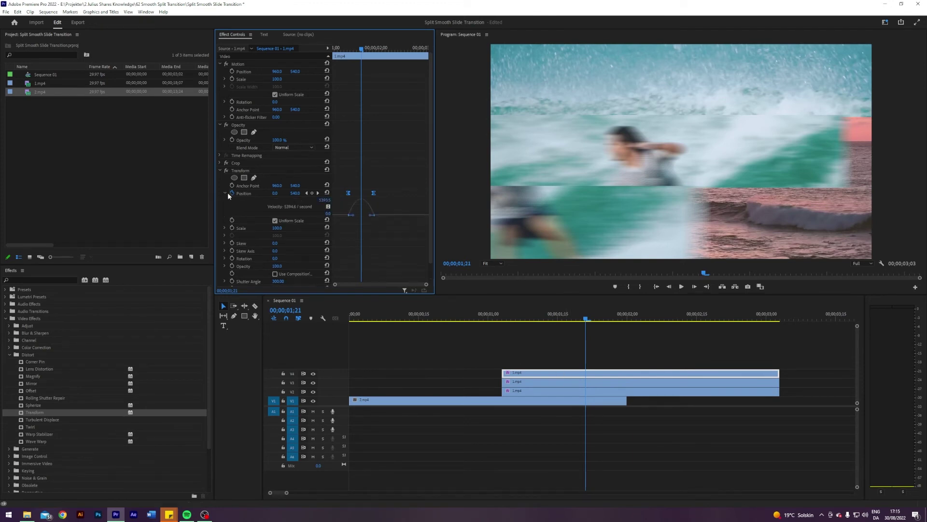
pyautogui.moveTo(370, 216)
pyautogui.mouseDown()
pyautogui.moveTo(354, 218)
pyautogui.moveTo(366, 221)
pyautogui.mouseUp()
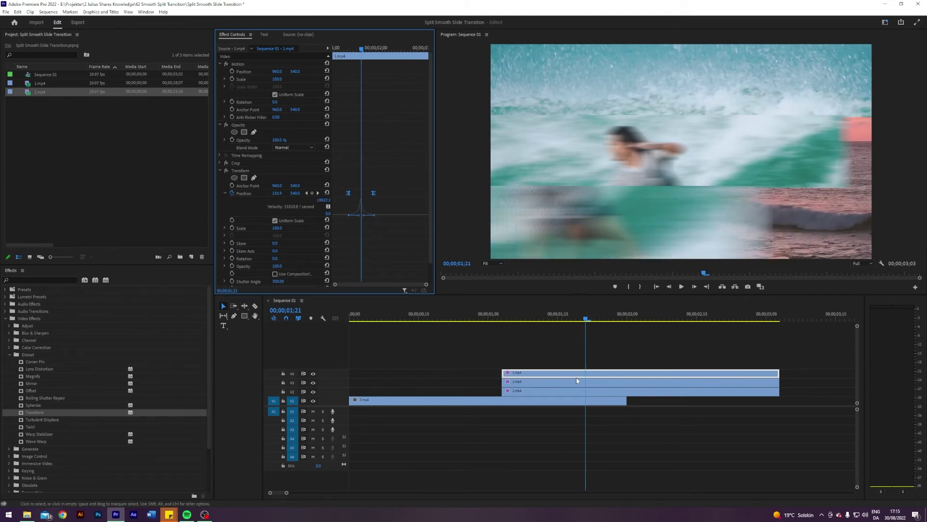
# Step: Shape the V3 surfer clip's Transform position velocity graph into a steep peak at the keyframes' midpoint, 00;00;01;16
pyautogui.click(578, 381)
pyautogui.click(319, 193)
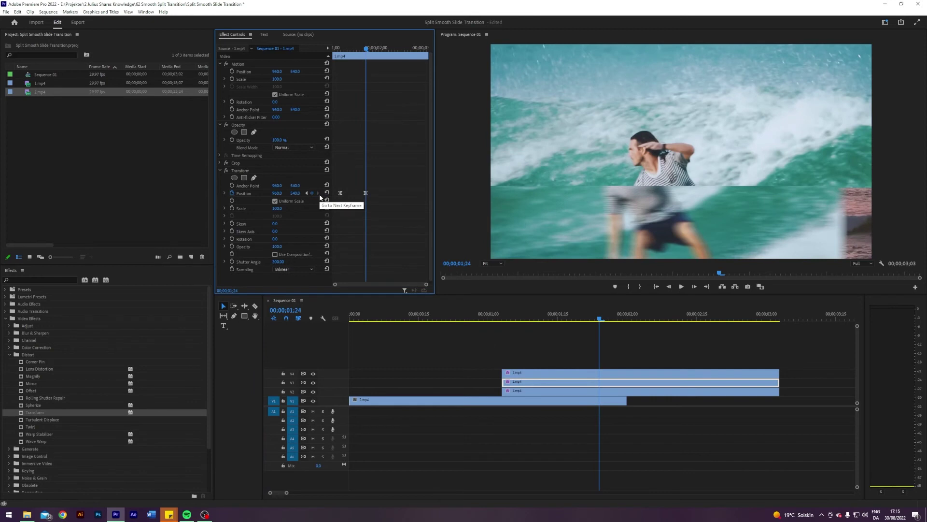
pyautogui.press('Left')
pyautogui.press('Left')
pyautogui.press('Left')
pyautogui.press('Left')
pyautogui.press('Left')
pyautogui.press('Left')
pyautogui.press('Left')
pyautogui.press('Left')
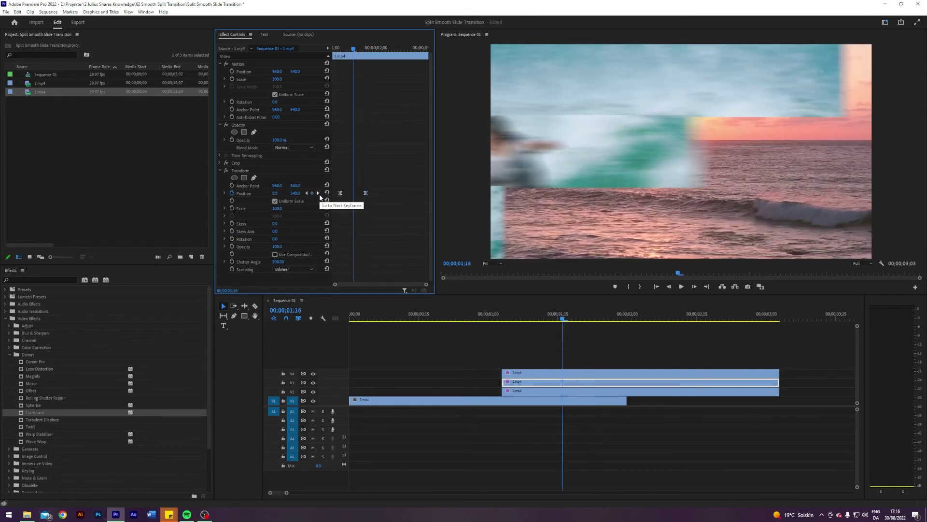
pyautogui.click(224, 193)
pyautogui.click(361, 214)
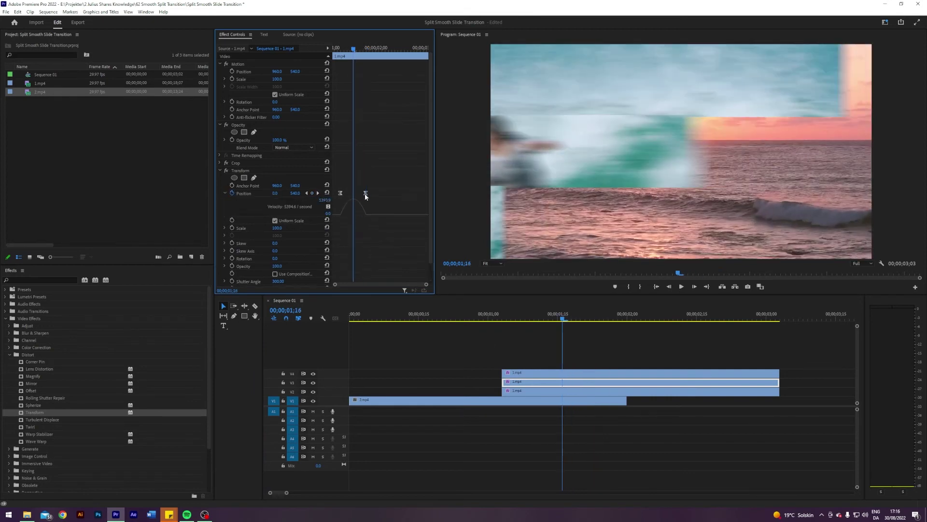
pyautogui.moveTo(361, 214); pyautogui.dragTo(354, 217)
# Step: Shape the V2 surfer clip's Transform position velocity graph into a steep peak at 00;00;01;11, and return the playhead to 00;00;01;00
pyautogui.click(554, 392)
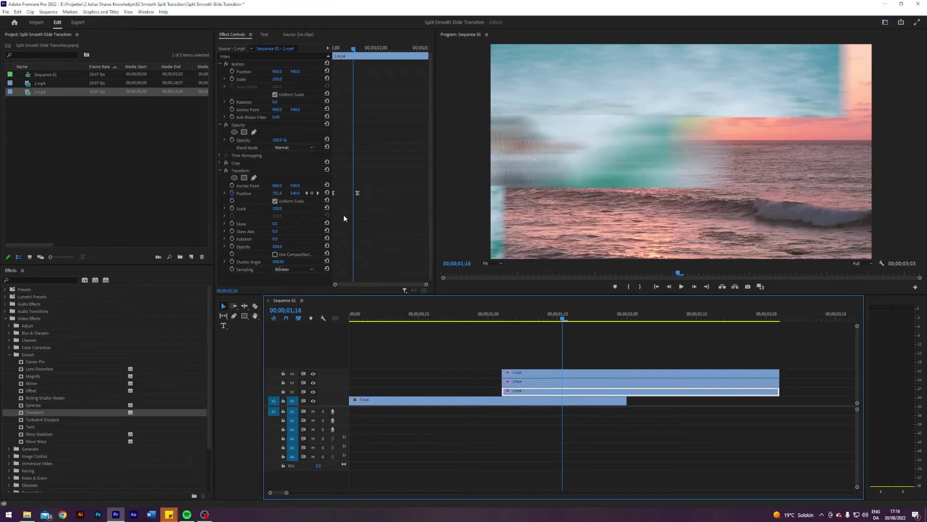
pyautogui.click(317, 193)
pyautogui.click(224, 193)
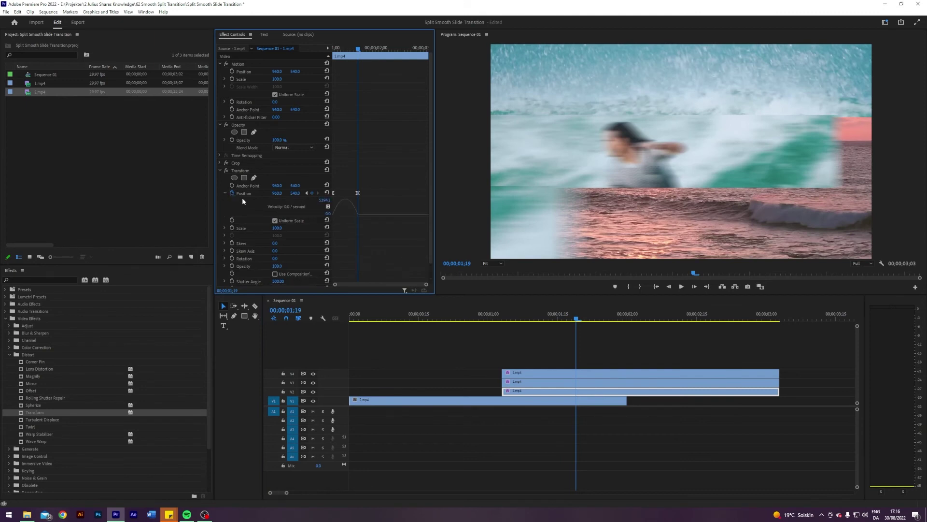
pyautogui.hotkey('shift', 'Left')
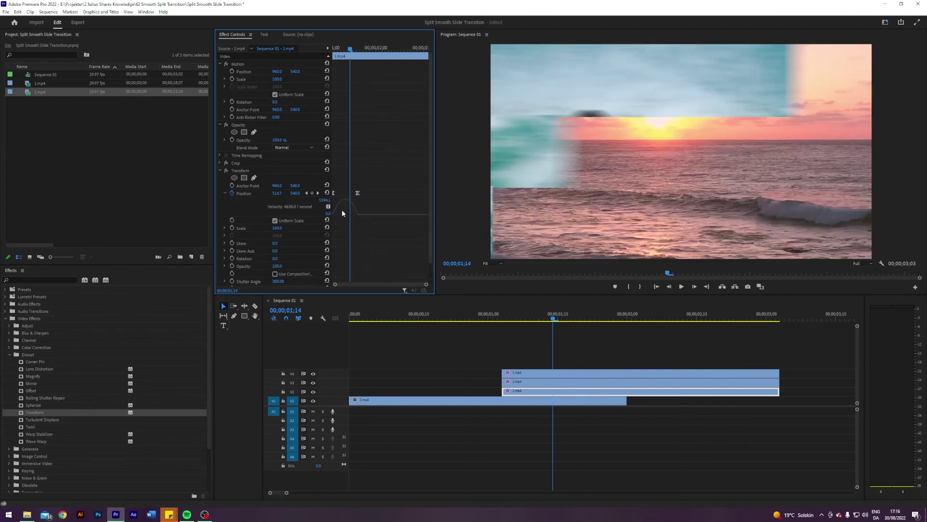
pyautogui.press('Left')
pyautogui.press('Left')
pyautogui.press('Left')
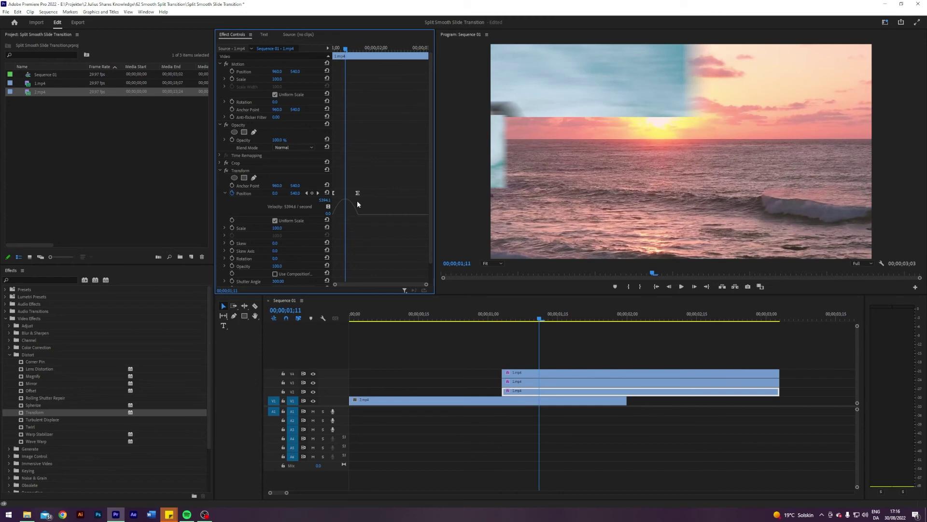
pyautogui.moveTo(356, 215); pyautogui.dragTo(345, 217)
pyautogui.moveTo(534, 318); pyautogui.dragTo(488, 322)
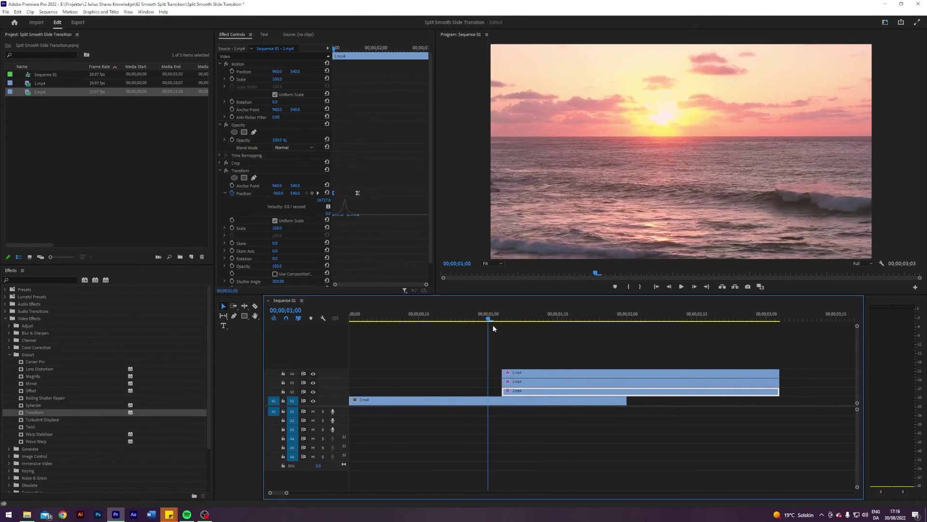